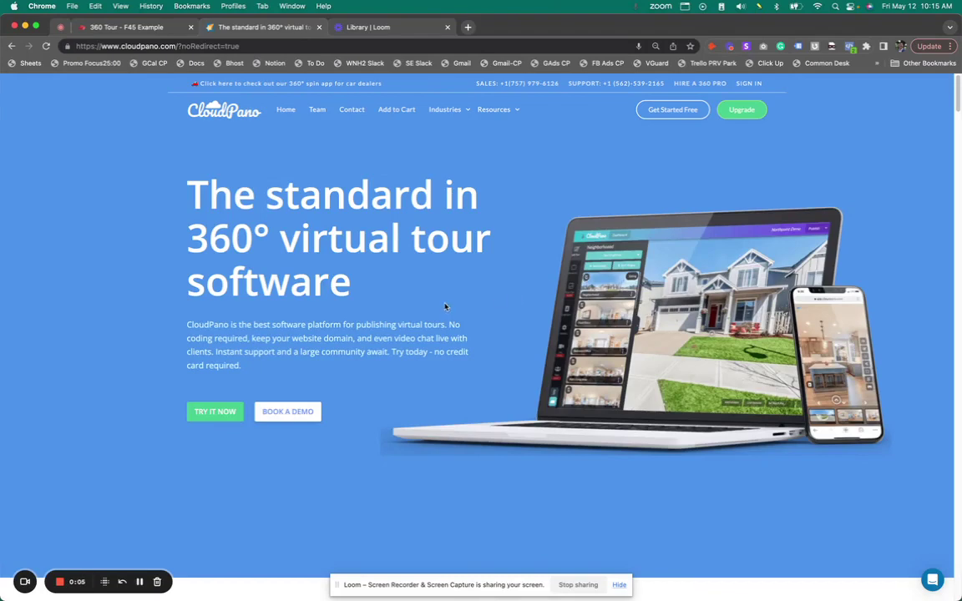
- Look through the CloudPano homepage, including how the service works, the live tour example and the featured virtual tours
{"action": "scroll", "coordinate": [442, 305], "scroll_direction": "down", "scroll_amount": 1}
{"action": "scroll", "coordinate": [438, 296], "scroll_direction": "down", "scroll_amount": 2}
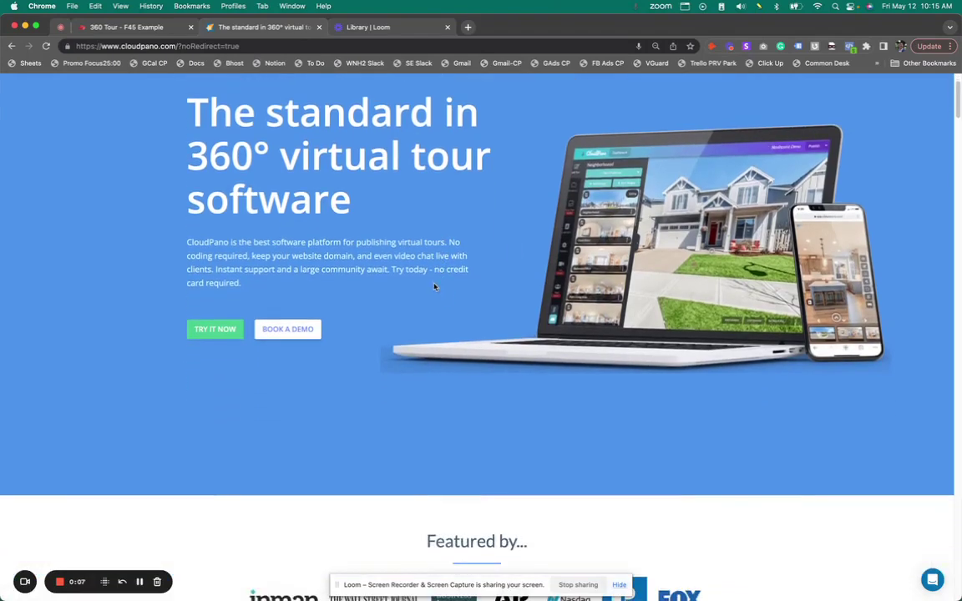
{"action": "scroll", "coordinate": [425, 285], "scroll_direction": "down", "scroll_amount": 5}
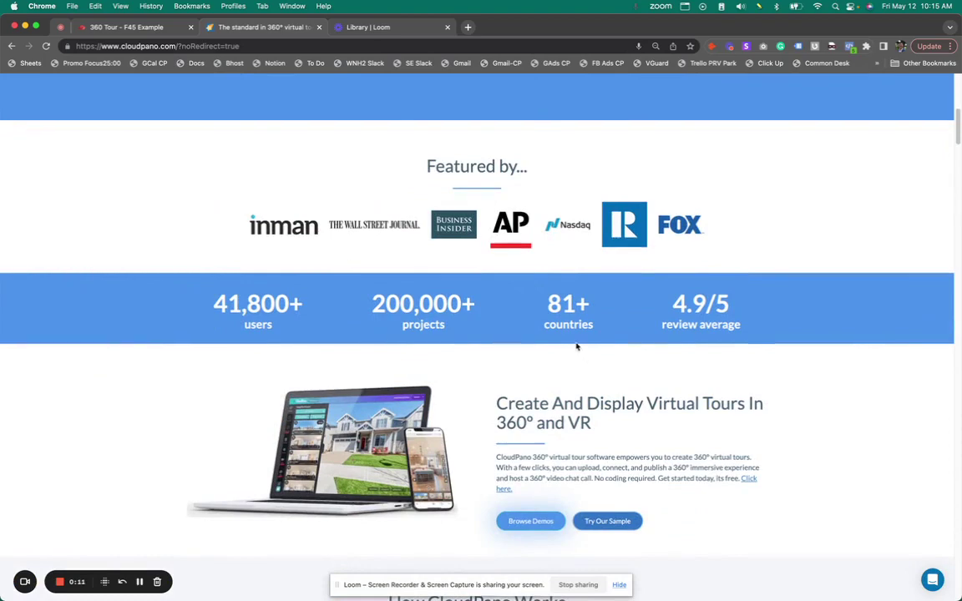
{"action": "scroll", "coordinate": [215, 356], "scroll_direction": "down", "scroll_amount": 2}
{"action": "scroll", "coordinate": [234, 348], "scroll_direction": "down", "scroll_amount": 3}
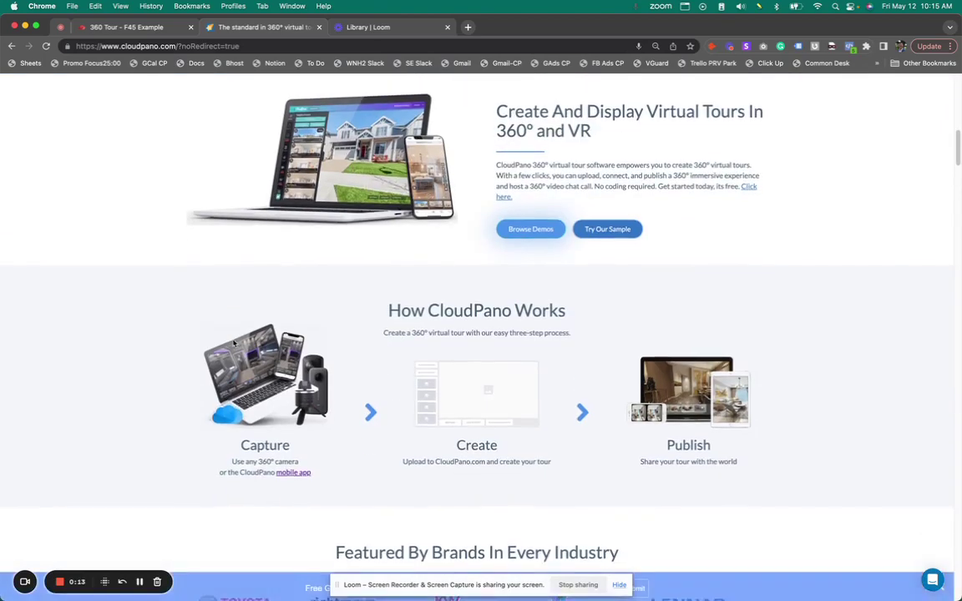
{"action": "scroll", "coordinate": [234, 344], "scroll_direction": "up", "scroll_amount": 10}
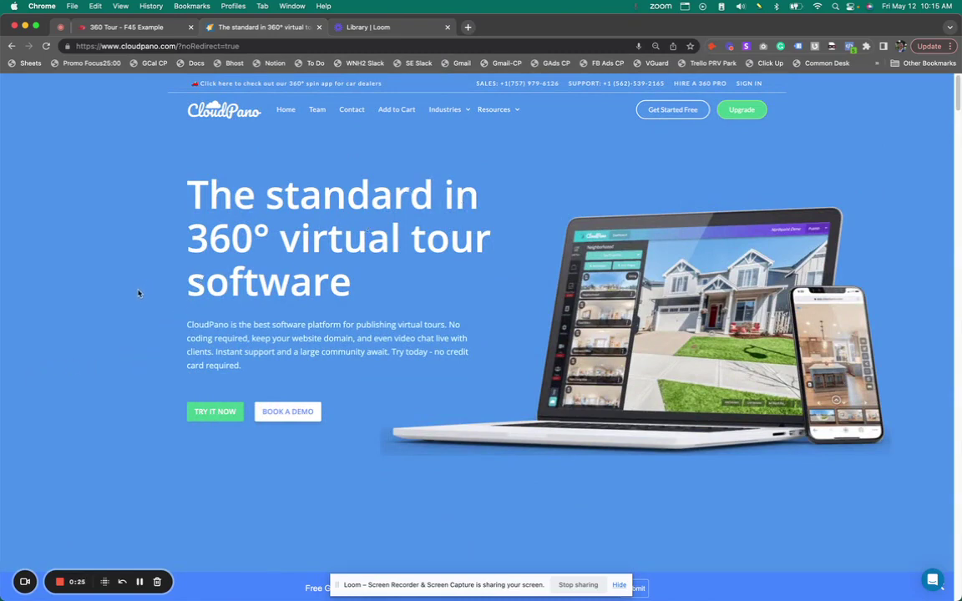
{"action": "scroll", "coordinate": [121, 290], "scroll_direction": "down", "scroll_amount": 15}
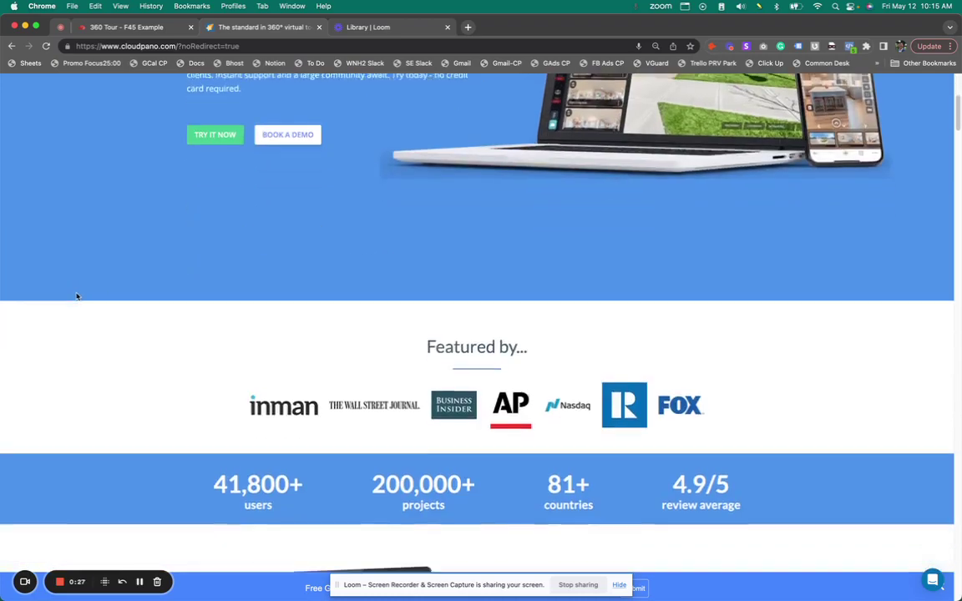
{"action": "scroll", "coordinate": [79, 299], "scroll_direction": "down", "scroll_amount": 10}
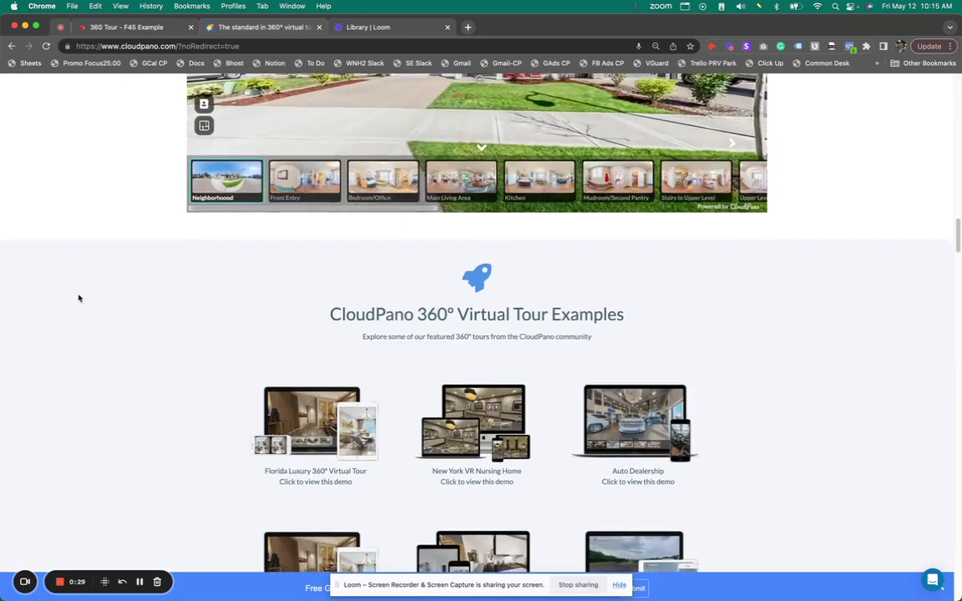
{"action": "scroll", "coordinate": [75, 298], "scroll_direction": "up", "scroll_amount": 3}
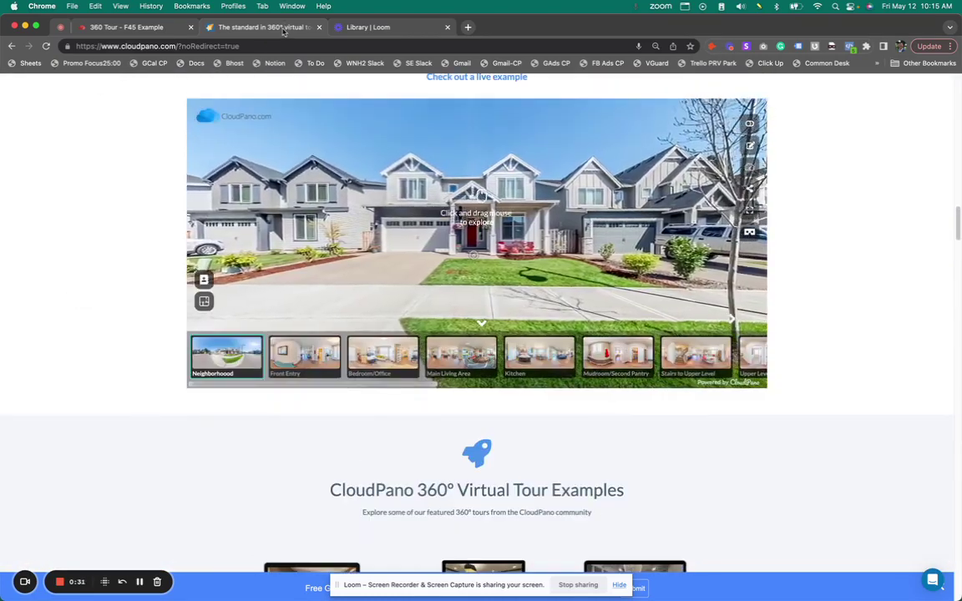
{"action": "scroll", "coordinate": [33, 349], "scroll_direction": "up", "scroll_amount": 10}
{"action": "scroll", "coordinate": [78, 338], "scroll_direction": "up", "scroll_amount": 10}
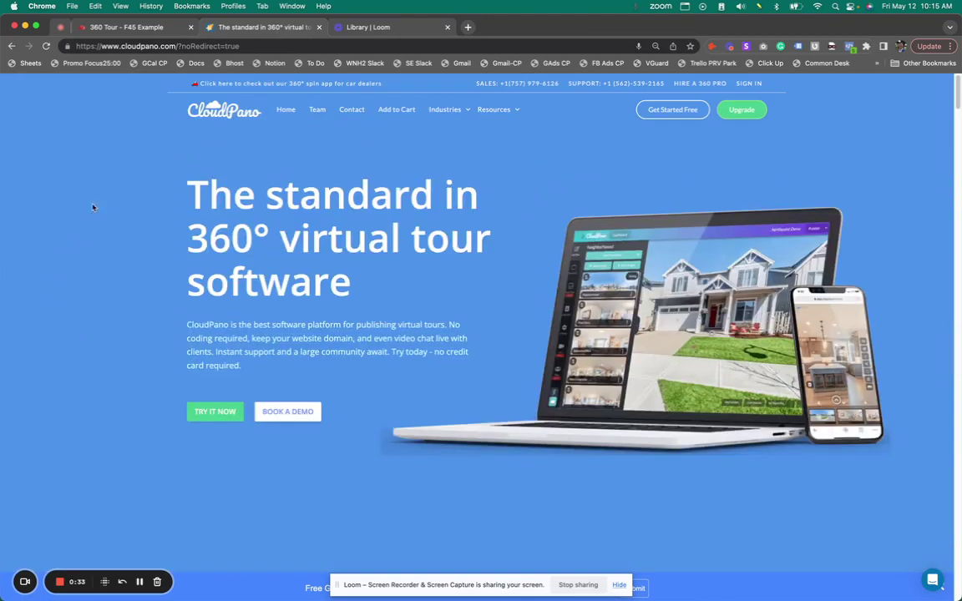
- Switch to the F45 Example tour and view its scenes from the IMG_1163 entrance back to IMG_1158
{"action": "left_click", "coordinate": [155, 27]}
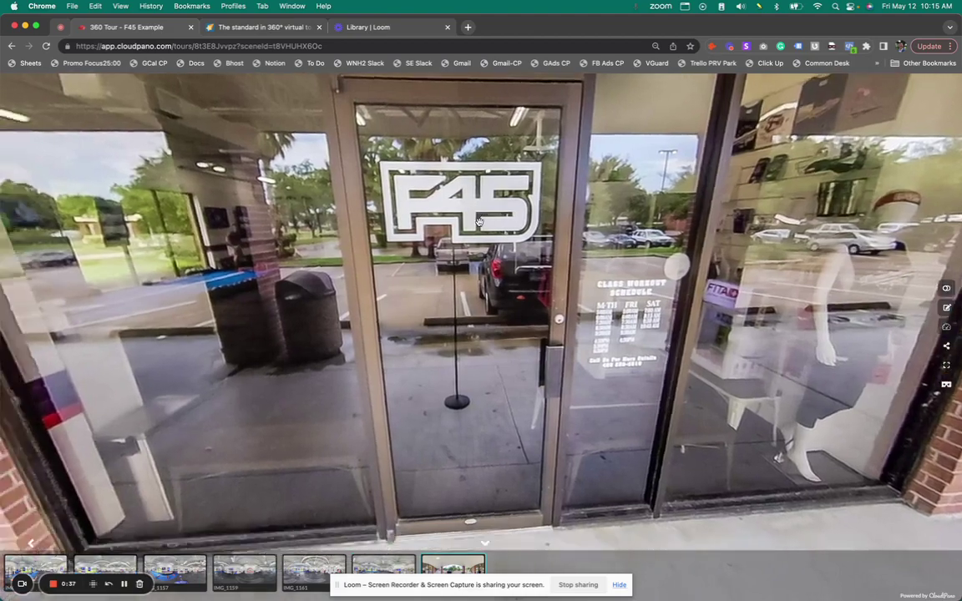
{"action": "mouse_move", "coordinate": [479, 222]}
{"action": "left_mouse_down"}
{"action": "mouse_move", "coordinate": [620, 193]}
{"action": "mouse_move", "coordinate": [528, 194]}
{"action": "mouse_move", "coordinate": [520, 234]}
{"action": "mouse_move", "coordinate": [466, 226]}
{"action": "left_mouse_up"}
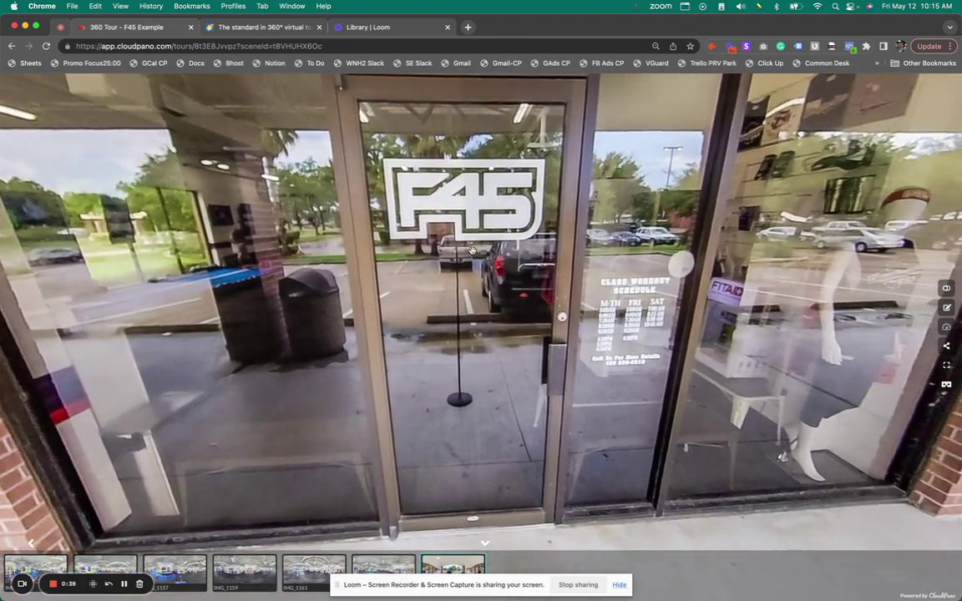
{"action": "left_click_drag", "start_coordinate": [459, 576], "coordinate": [46, 5]}
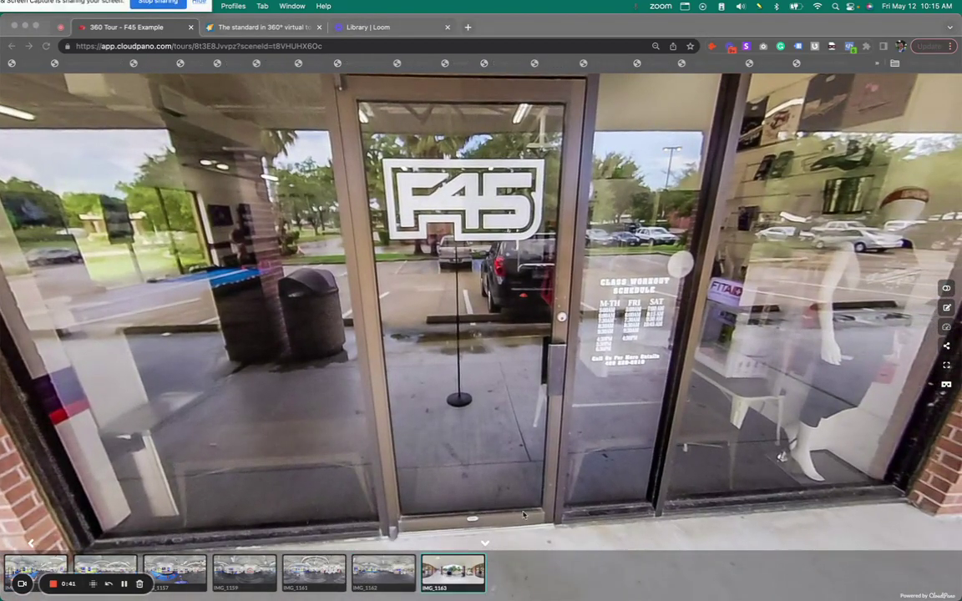
{"action": "left_click", "coordinate": [392, 576]}
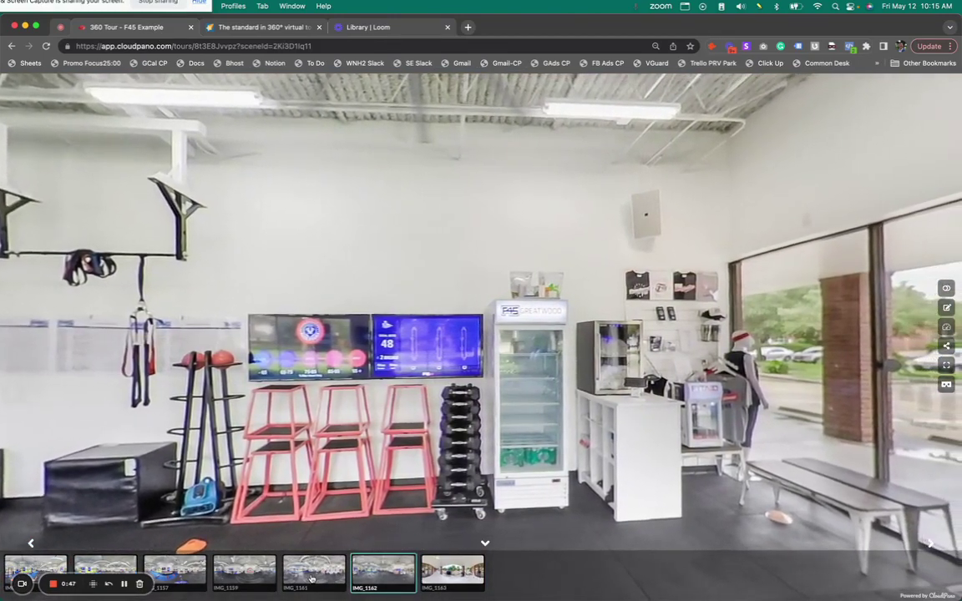
{"action": "left_click", "coordinate": [244, 573]}
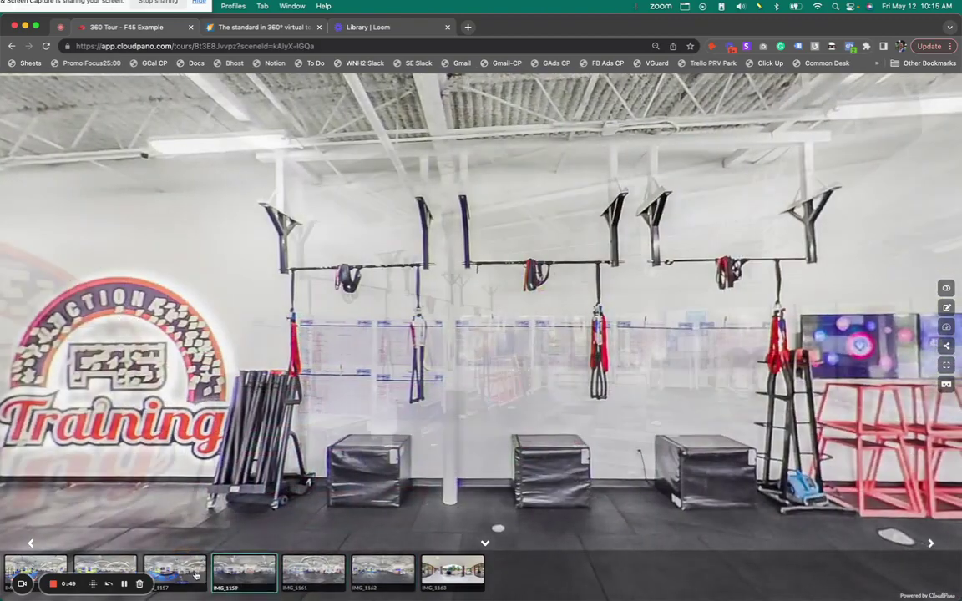
{"action": "left_click", "coordinate": [195, 574]}
{"action": "left_click", "coordinate": [117, 566]}
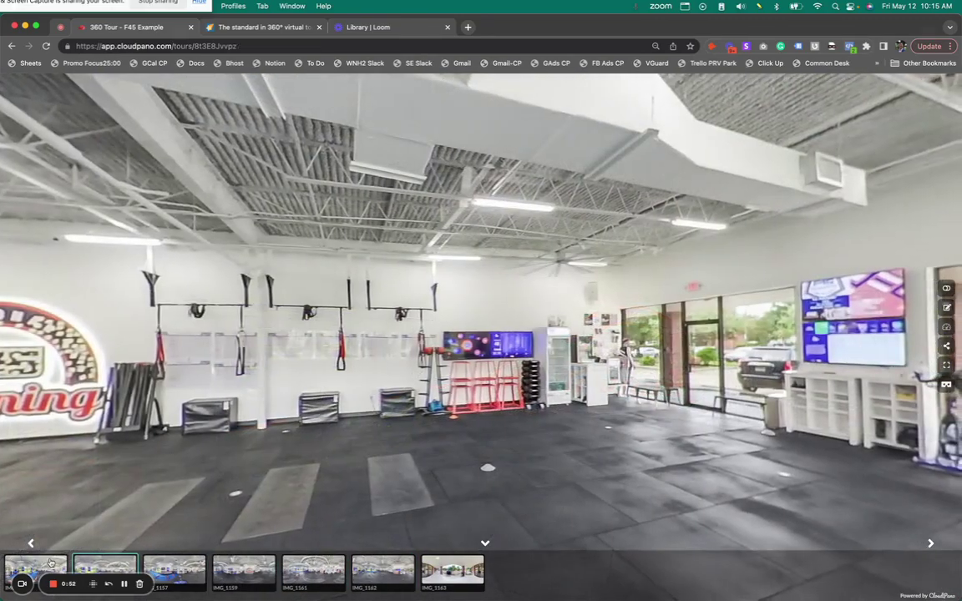
{"action": "left_click", "coordinate": [59, 566]}
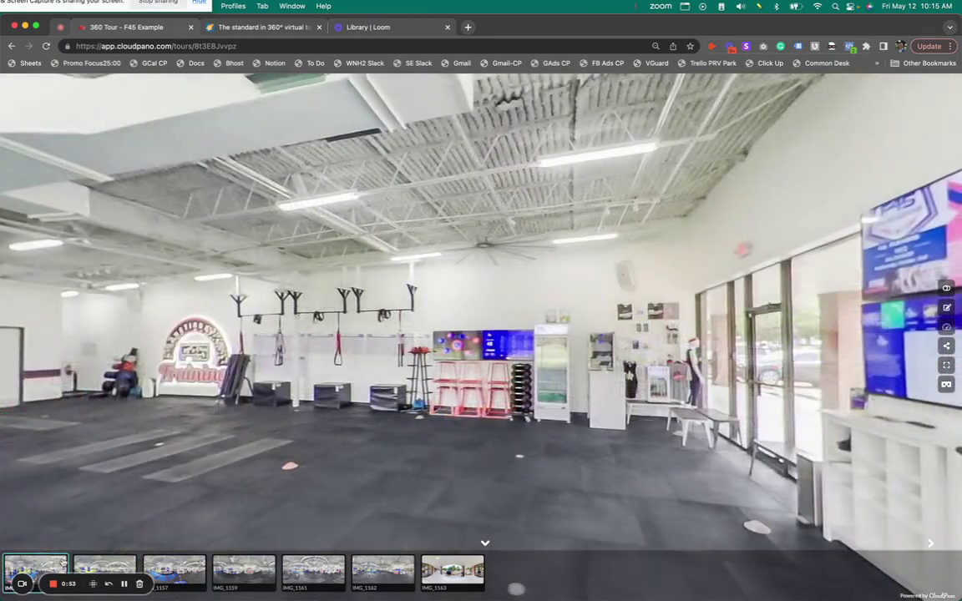
- Look around the gym floor in scene IMG_1158 and in scene IMG_1157 of the published tour
{"action": "left_click_drag", "start_coordinate": [110, 451], "coordinate": [381, 377]}
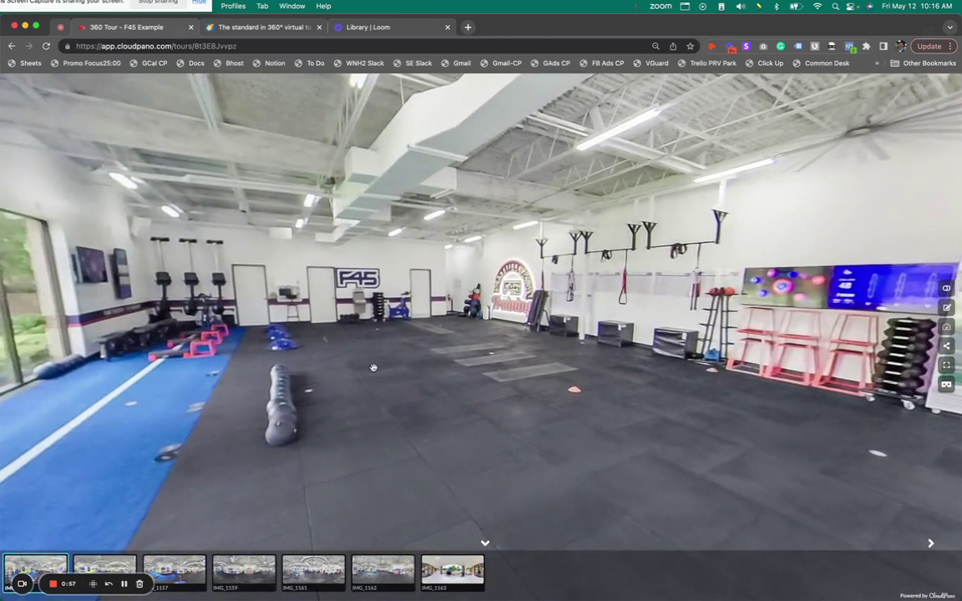
{"action": "left_click_drag", "start_coordinate": [374, 364], "coordinate": [356, 387]}
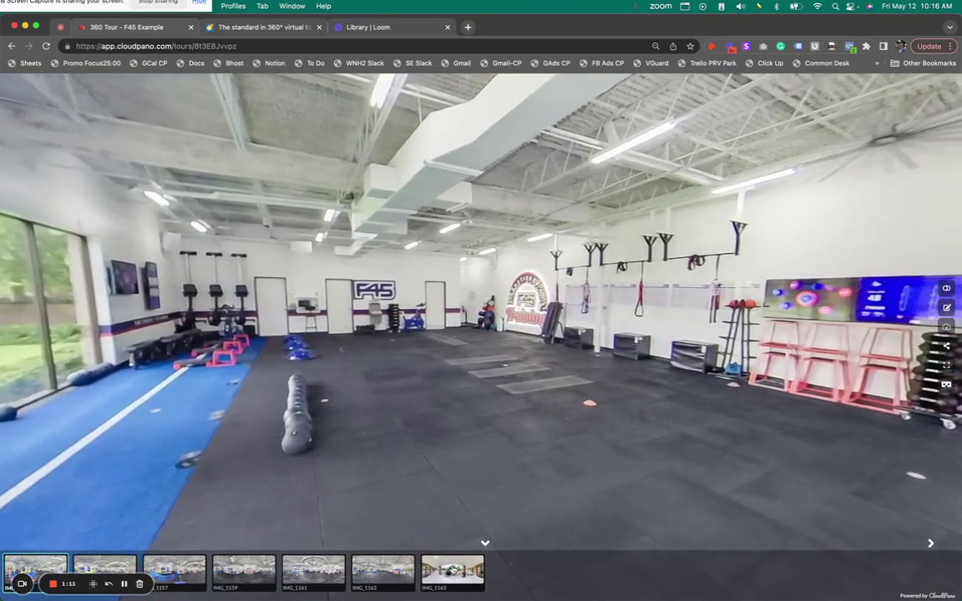
{"action": "left_click_drag", "start_coordinate": [801, 423], "coordinate": [225, 364]}
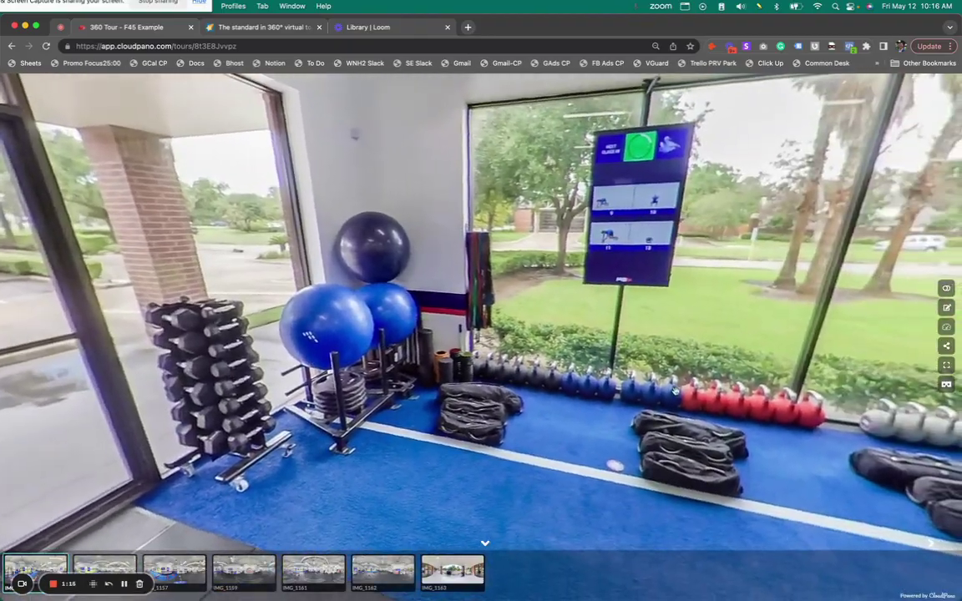
{"action": "left_click_drag", "start_coordinate": [668, 467], "coordinate": [710, 322]}
{"action": "left_click_drag", "start_coordinate": [467, 338], "coordinate": [540, 357]}
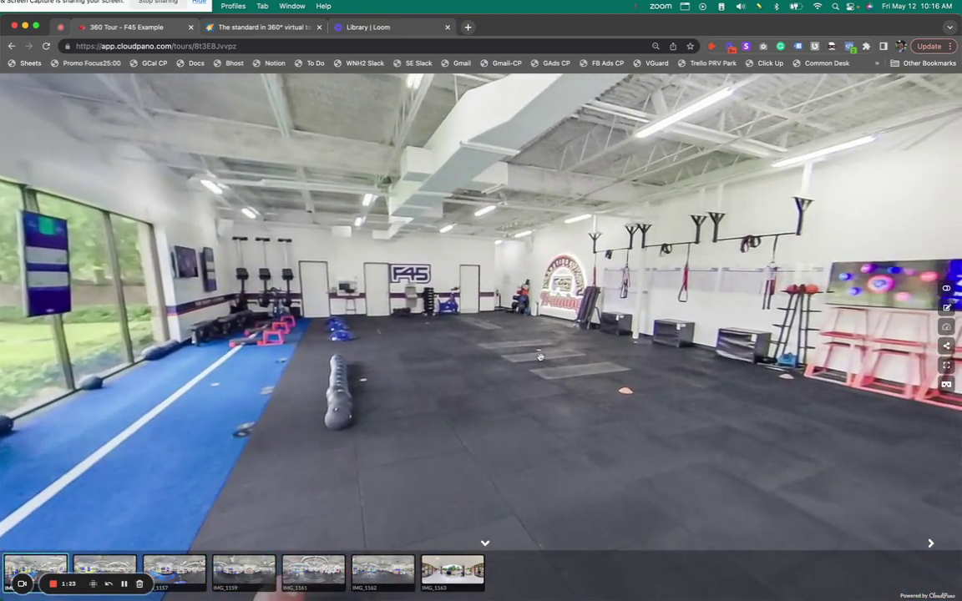
{"action": "left_click", "coordinate": [177, 568]}
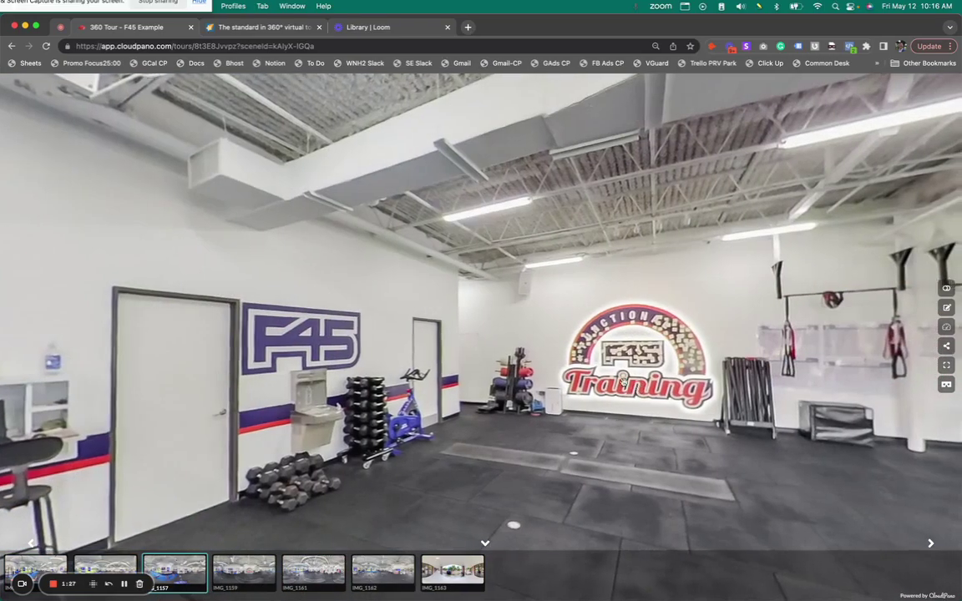
{"action": "left_click_drag", "start_coordinate": [835, 451], "coordinate": [651, 311]}
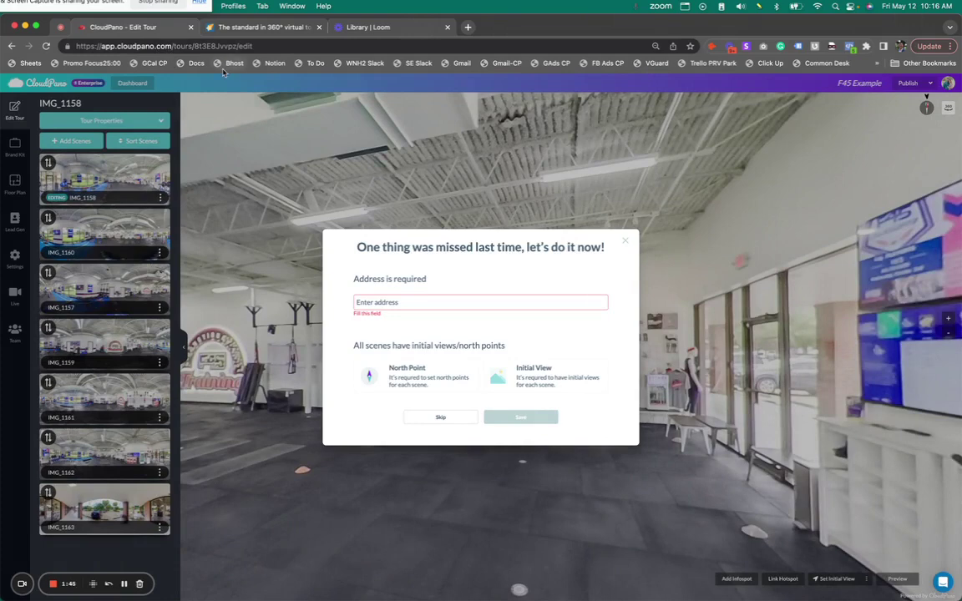
- Skip the tour editor's missing-address prompt and open the App Store page of the iOS app in a new browser tab
{"action": "left_click", "coordinate": [437, 419]}
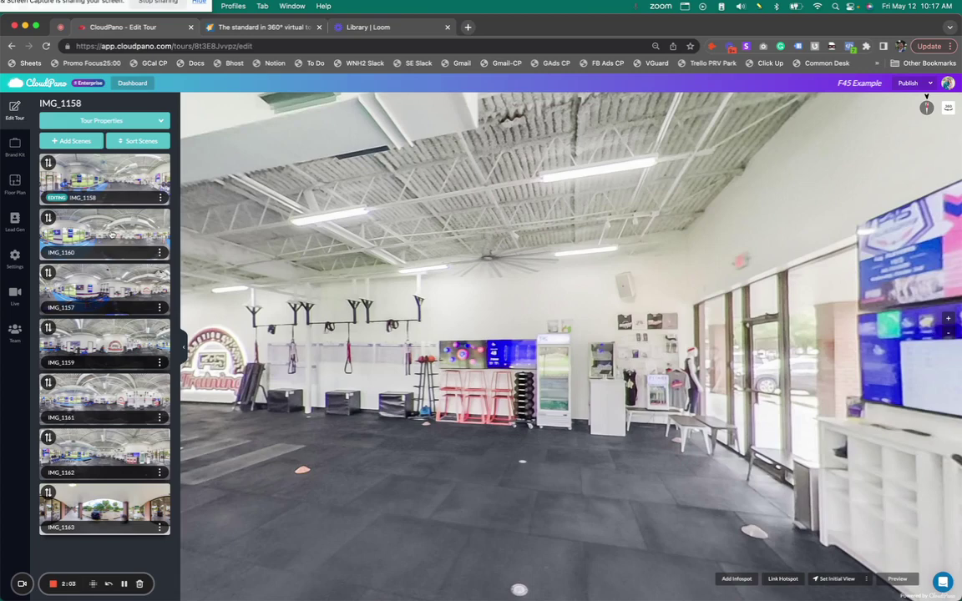
{"action": "left_click", "coordinate": [952, 84]}
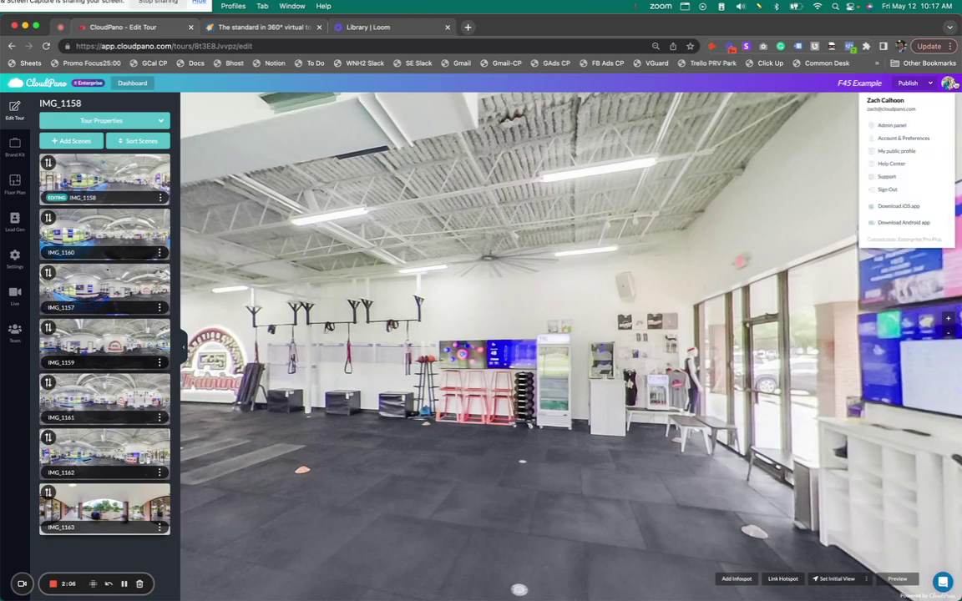
{"action": "right_click", "coordinate": [890, 212]}
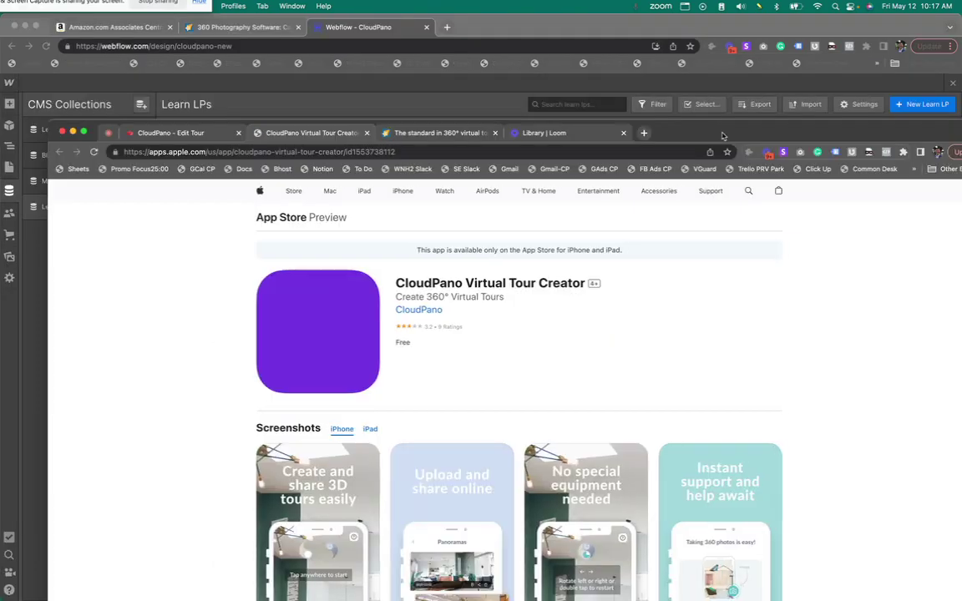
{"action": "double_click", "coordinate": [723, 136]}
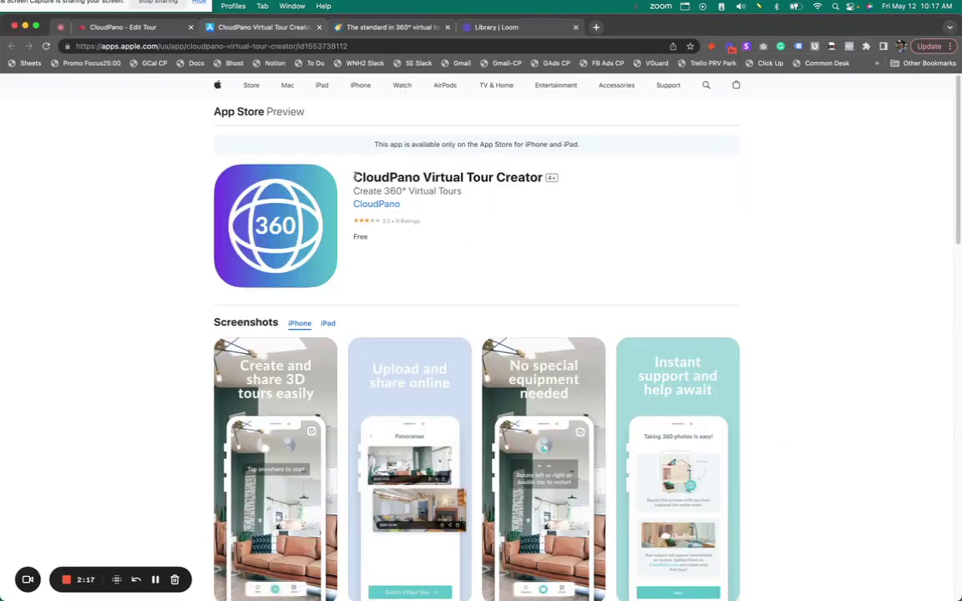
{"action": "left_click_drag", "start_coordinate": [354, 177], "coordinate": [516, 165]}
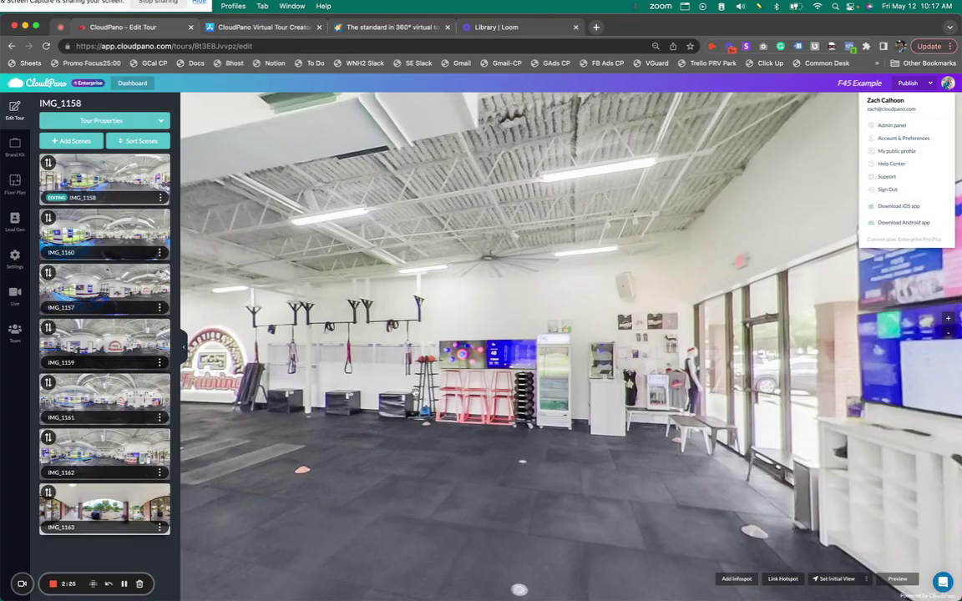
- Set the north point of scene IMG_1158 facing the large windows behind the row of kettlebells
{"action": "left_click_drag", "start_coordinate": [374, 354], "coordinate": [589, 287]}
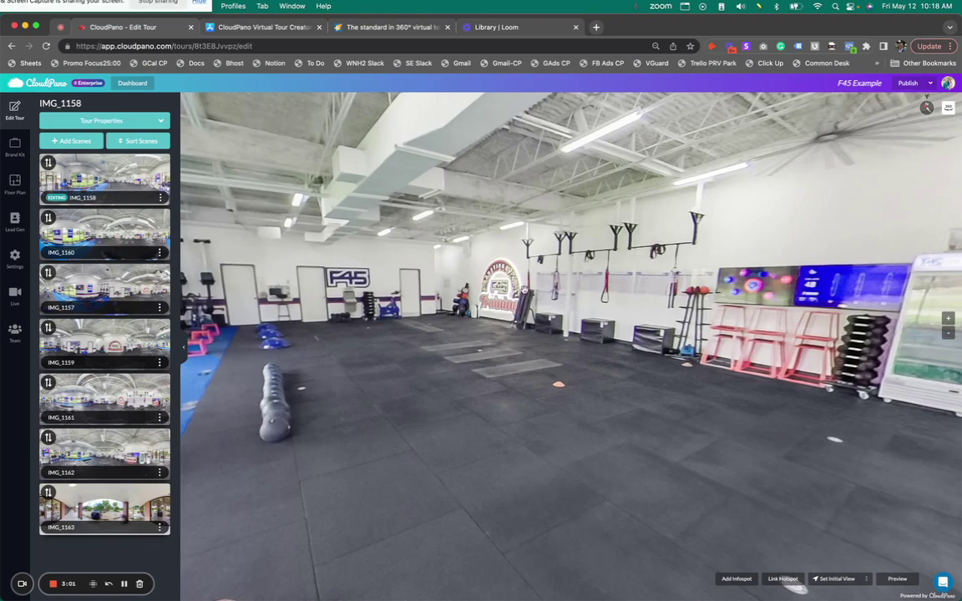
{"action": "left_click_drag", "start_coordinate": [481, 301], "coordinate": [578, 275]}
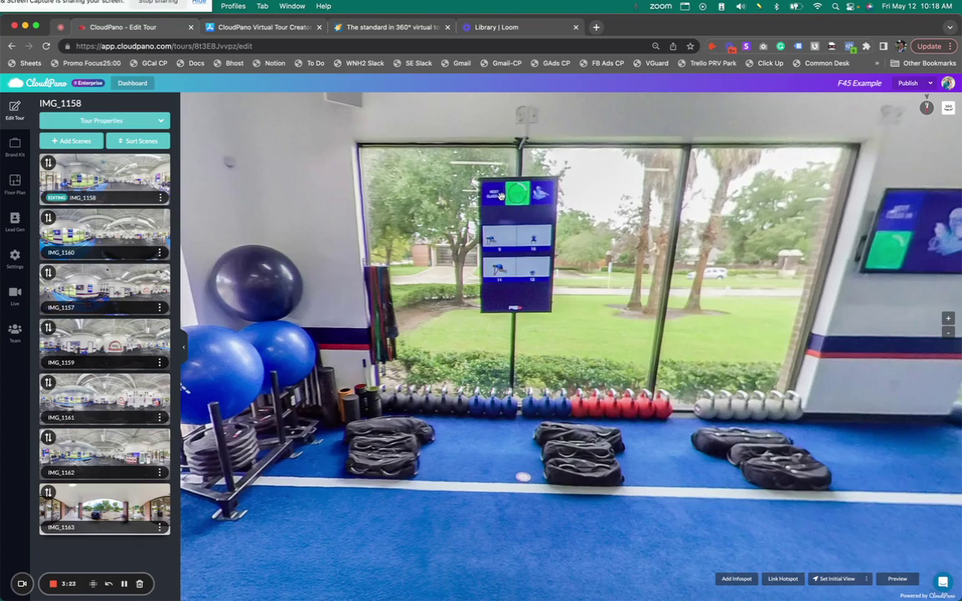
{"action": "left_click_drag", "start_coordinate": [751, 245], "coordinate": [724, 257]}
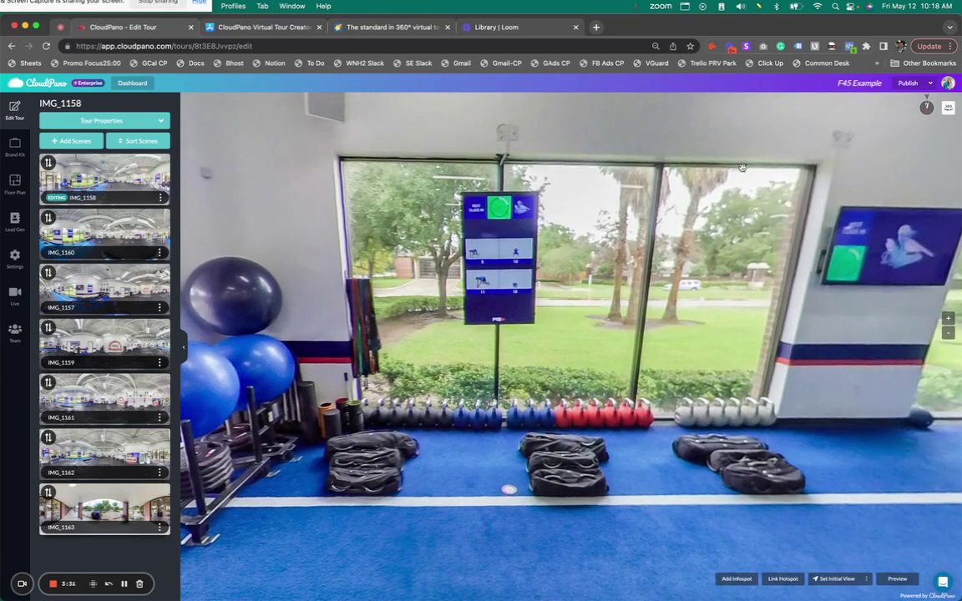
{"action": "left_click", "coordinate": [925, 108]}
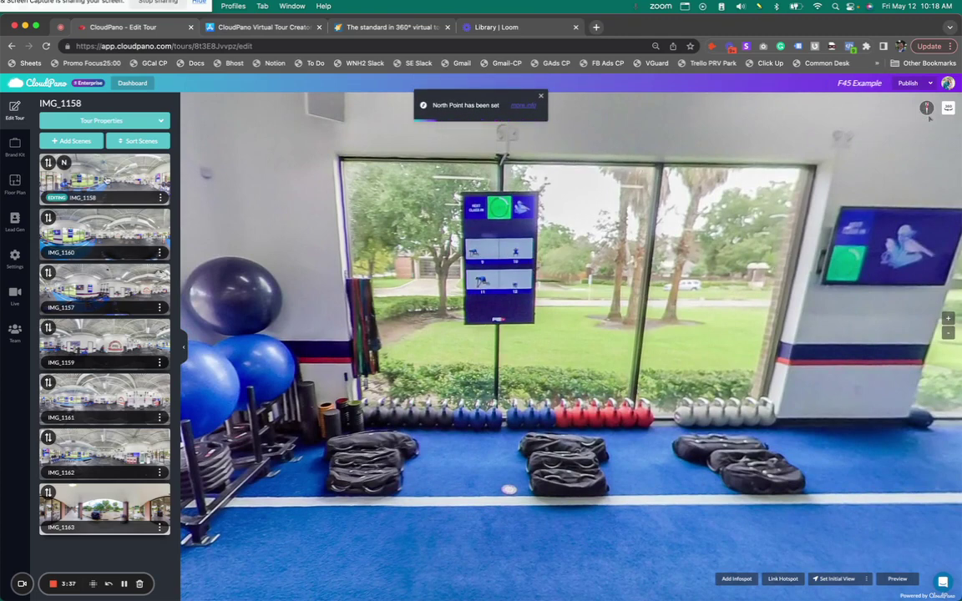
- Set the north point of scene IMG_1160 facing the windows with the hanging workout screen
{"action": "left_click", "coordinate": [100, 230]}
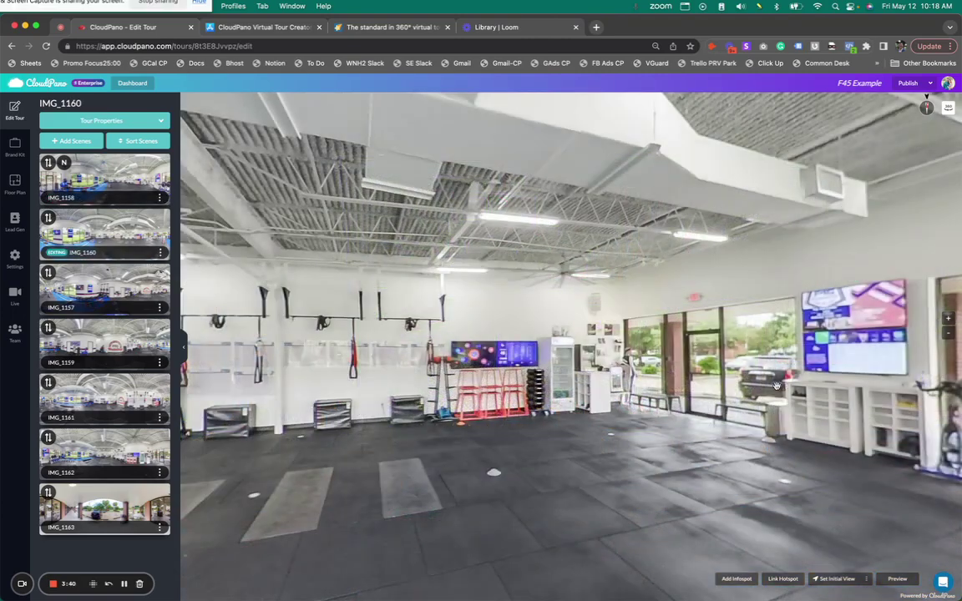
{"action": "left_click_drag", "start_coordinate": [816, 391], "coordinate": [622, 360]}
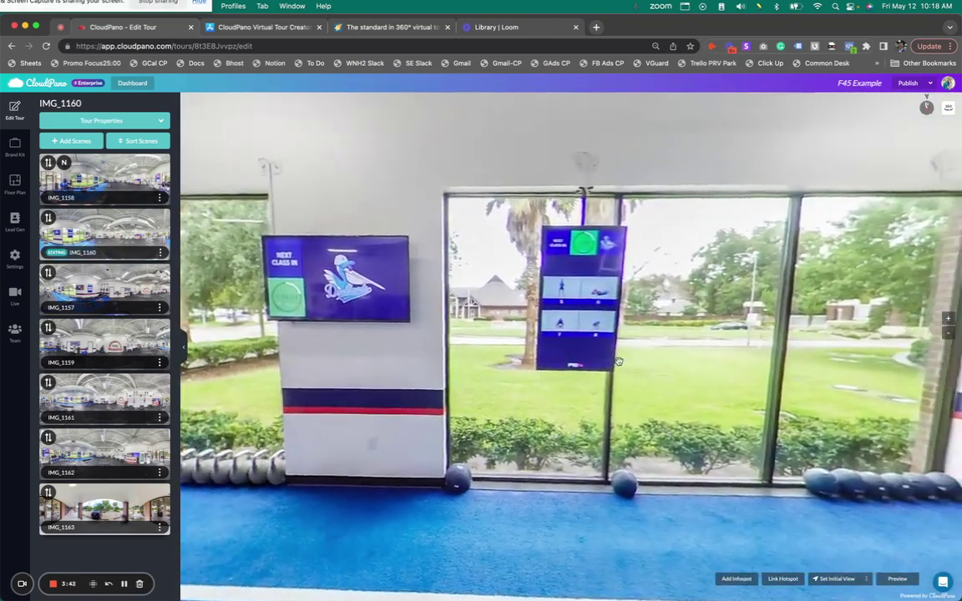
{"action": "left_click", "coordinate": [927, 108]}
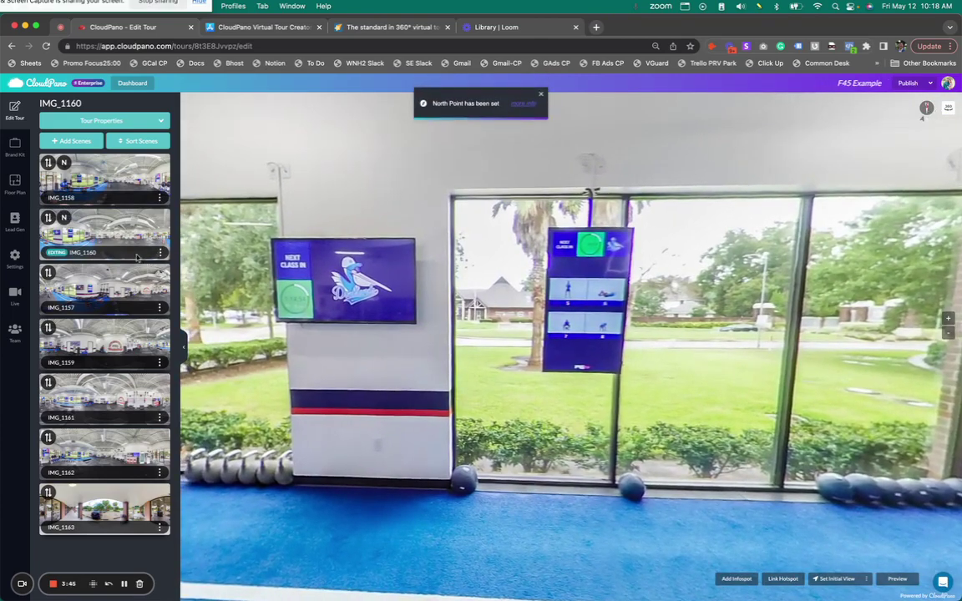
- Set the north point of scene IMG_1157 facing the upright screen above the "Team Training Life Changing" wall stripe
{"action": "left_click", "coordinate": [98, 292]}
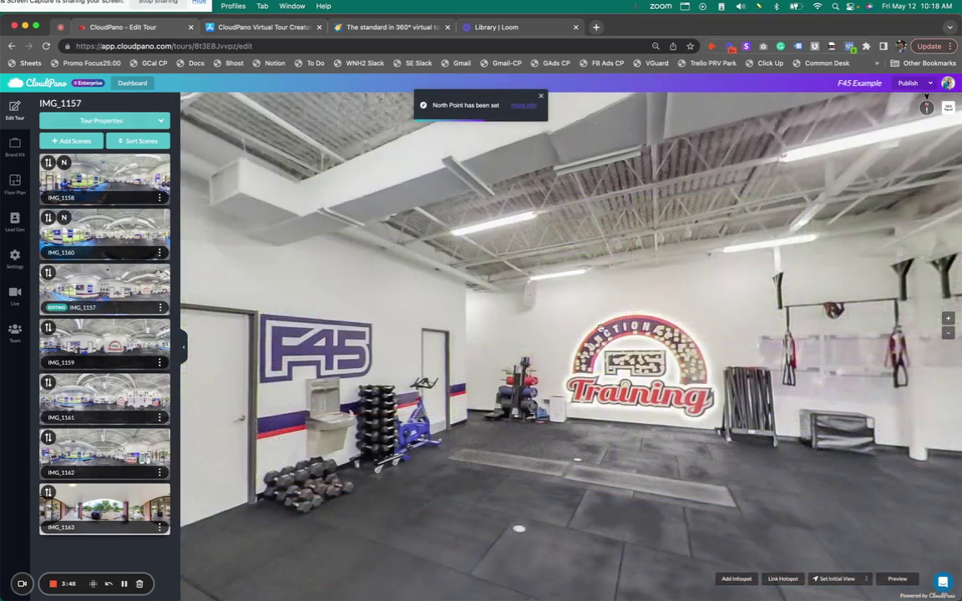
{"action": "left_click_drag", "start_coordinate": [427, 324], "coordinate": [654, 370]}
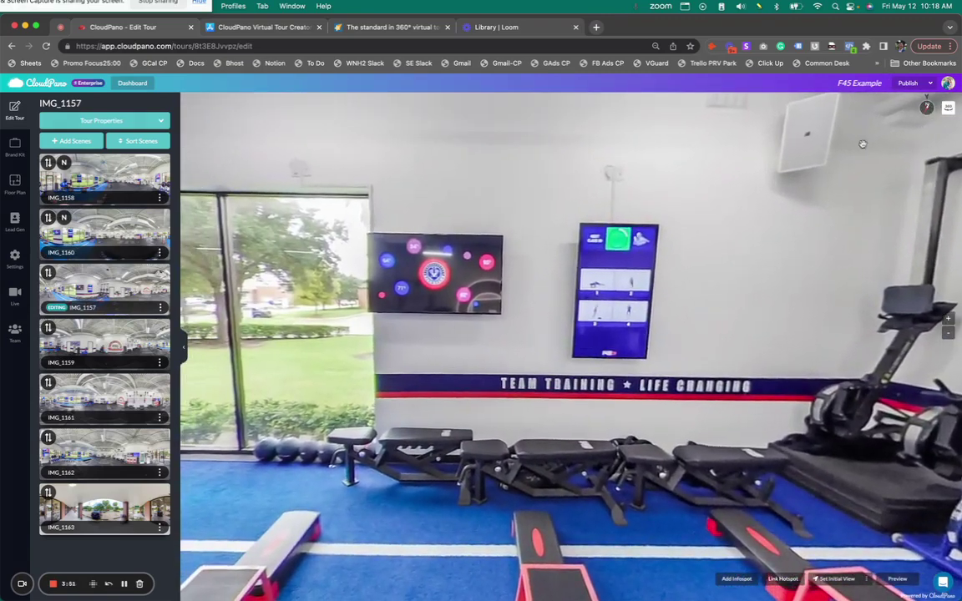
{"action": "left_click", "coordinate": [927, 109]}
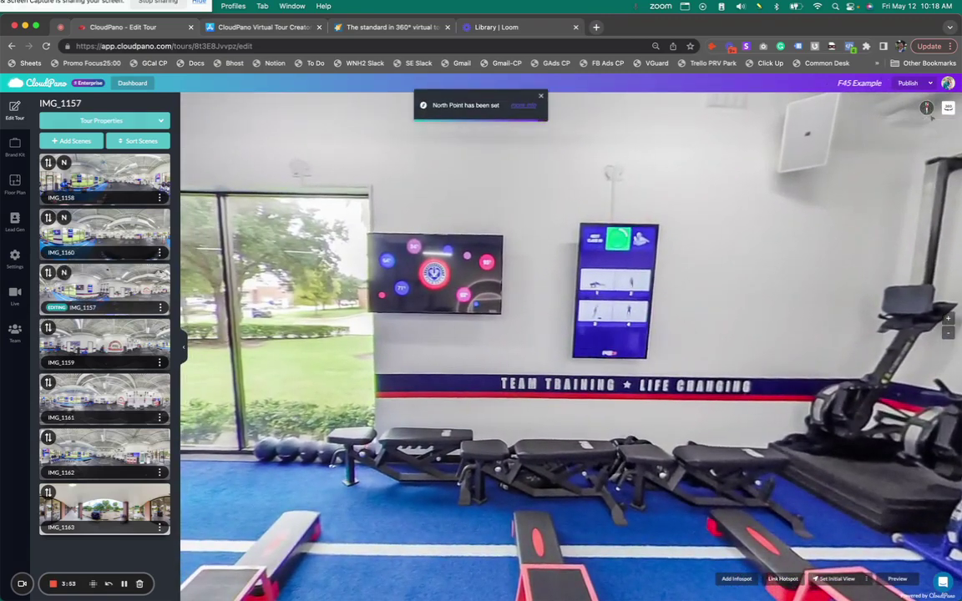
- Set the north point of scene IMG_1159 facing the wall screens above the "Team Training Life Changing" stripe
{"action": "left_click", "coordinate": [104, 343]}
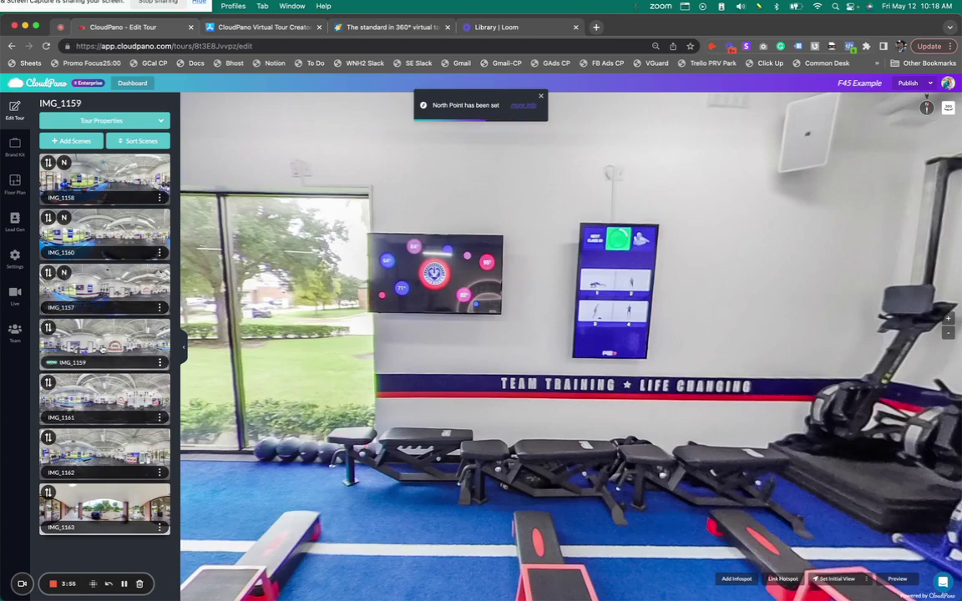
{"action": "left_click_drag", "start_coordinate": [576, 371], "coordinate": [467, 381]}
{"action": "left_click", "coordinate": [926, 107]}
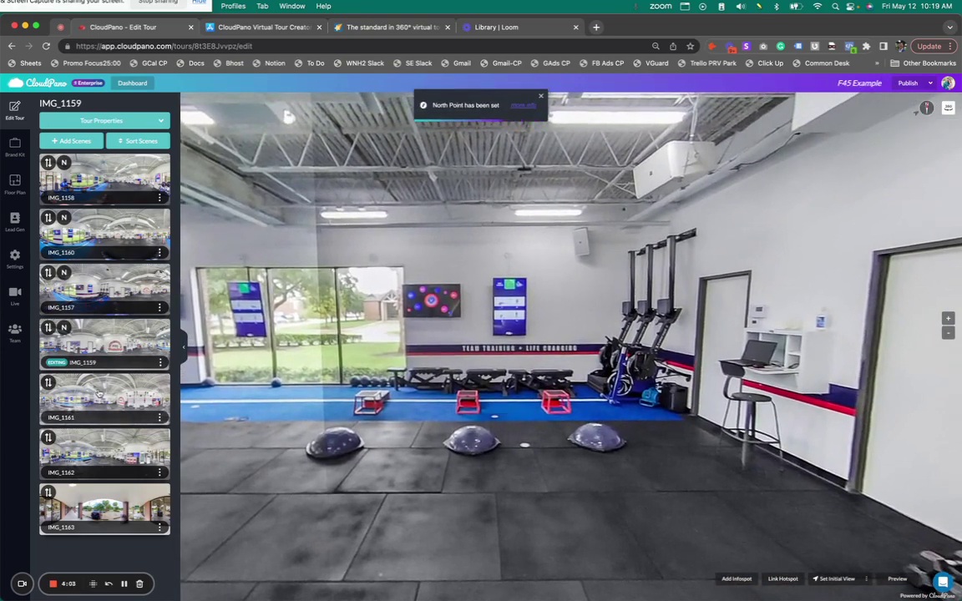
- Set the north points of scenes IMG_1161 and IMG_1162, each facing the window wall behind the row of medicine balls
{"action": "left_click", "coordinate": [98, 393]}
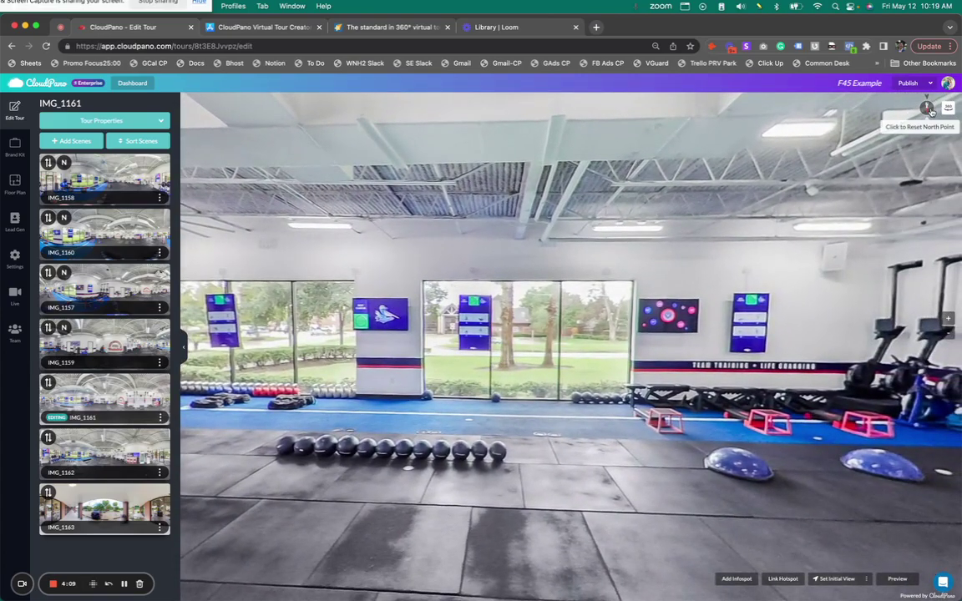
{"action": "left_click", "coordinate": [928, 110]}
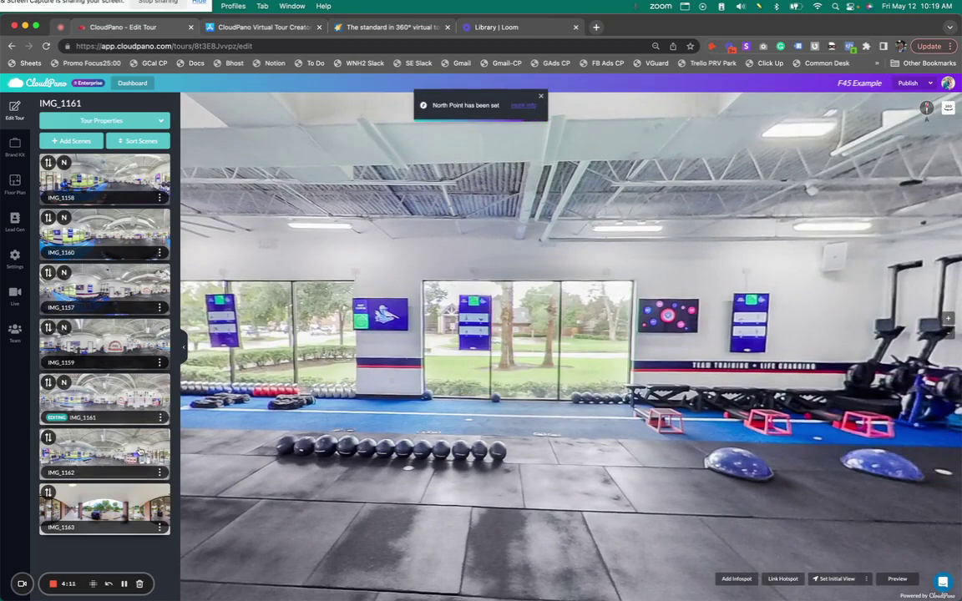
{"action": "left_click", "coordinate": [140, 452]}
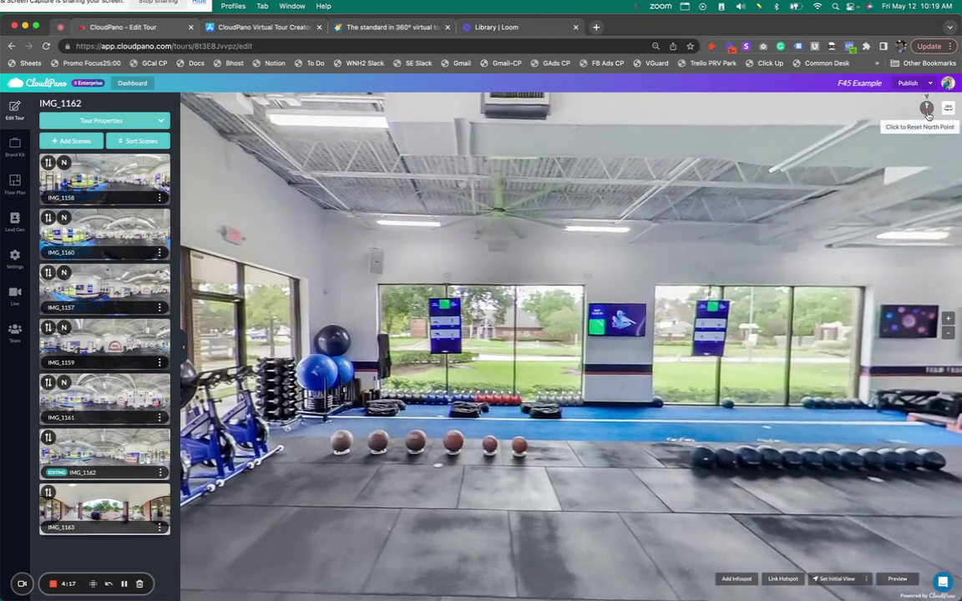
{"action": "left_click", "coordinate": [928, 111]}
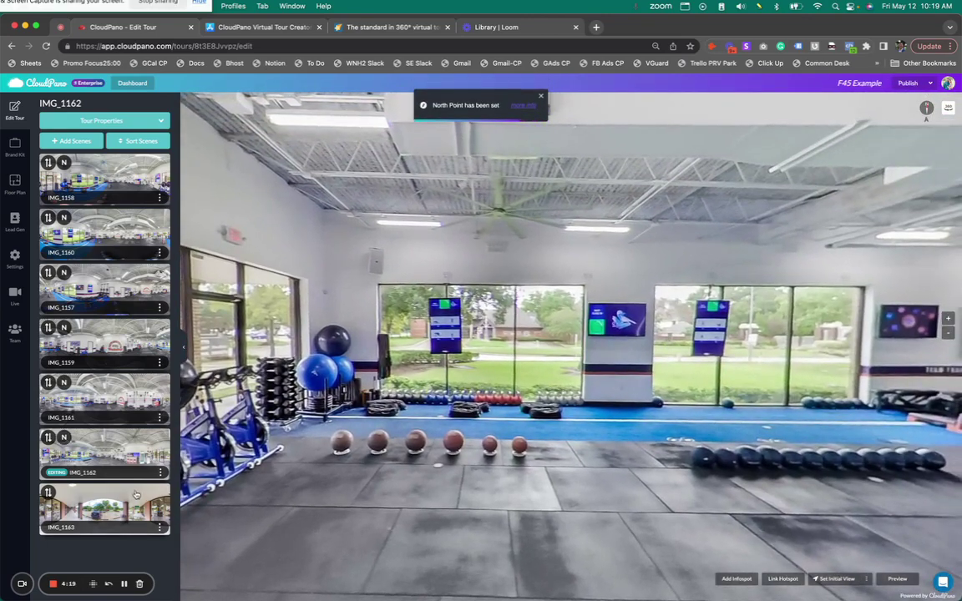
- Set the north point of scene IMG_1163 looking along the covered walkway towards the F45 Training sign
{"action": "left_click", "coordinate": [104, 509]}
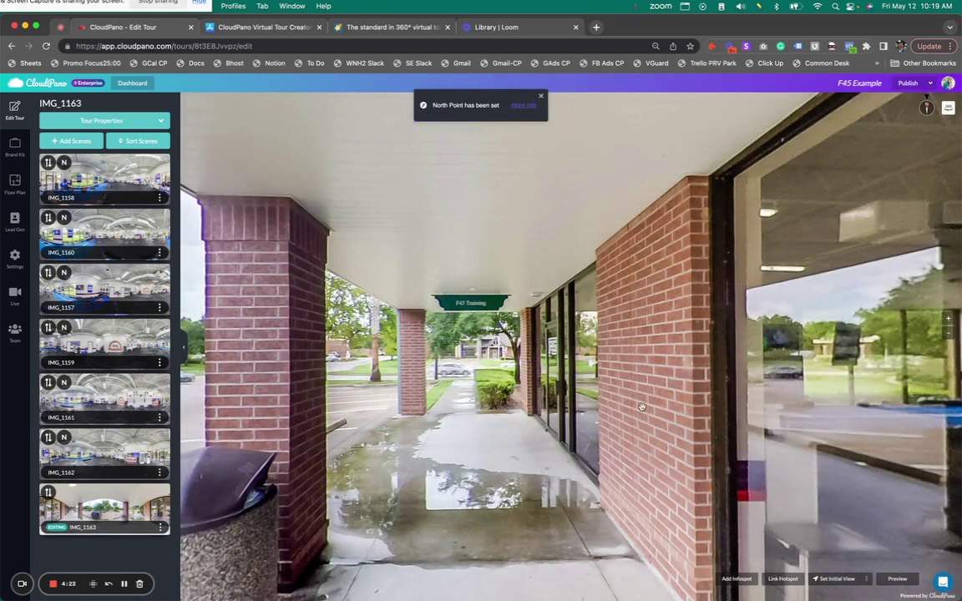
{"action": "left_click", "coordinate": [925, 108]}
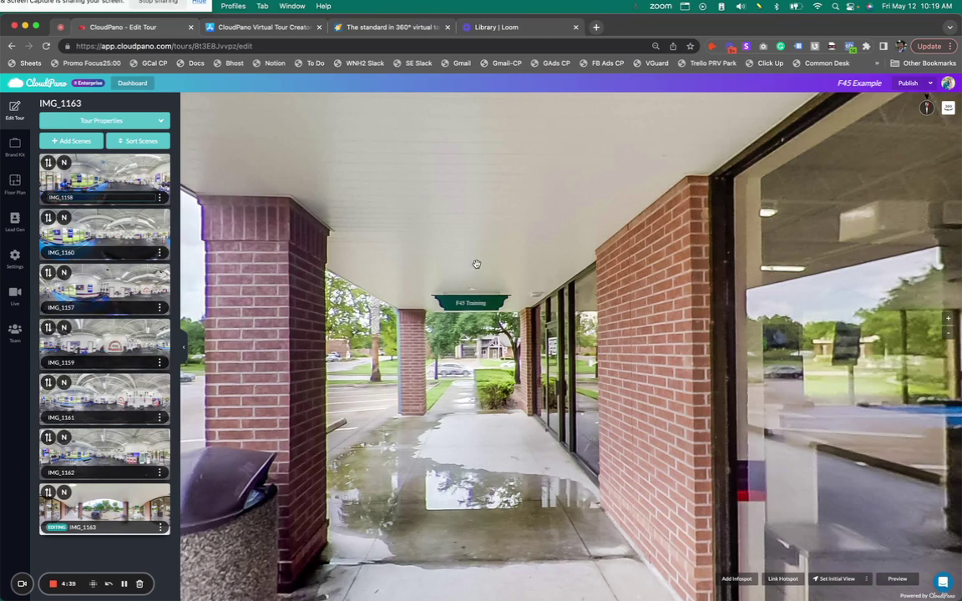
{"action": "left_click_drag", "start_coordinate": [747, 252], "coordinate": [743, 247]}
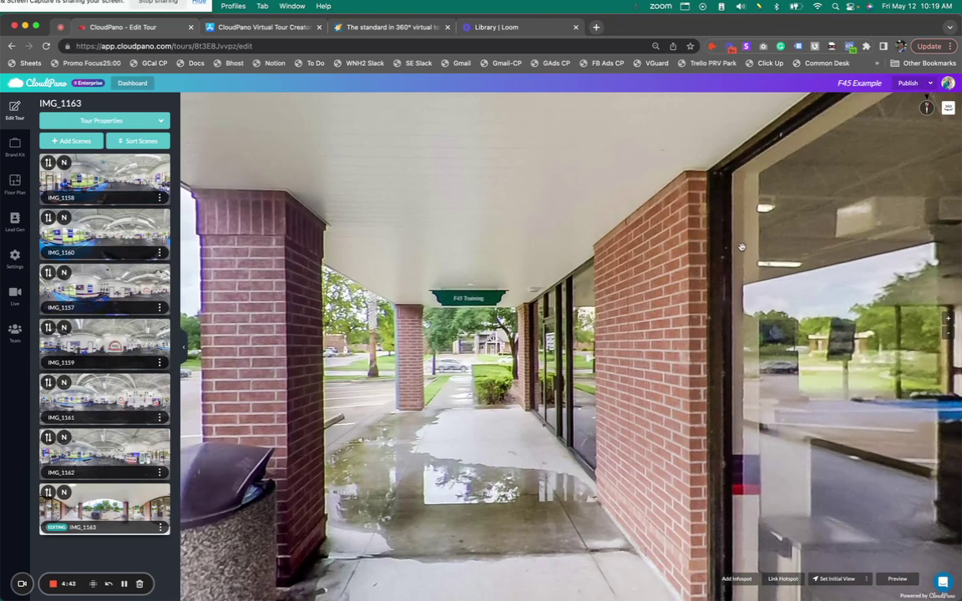
- Publish the tour to GSV as a new tour, deleting the existing GSV tour, and proceed past the scene checks
{"action": "left_click", "coordinate": [932, 85]}
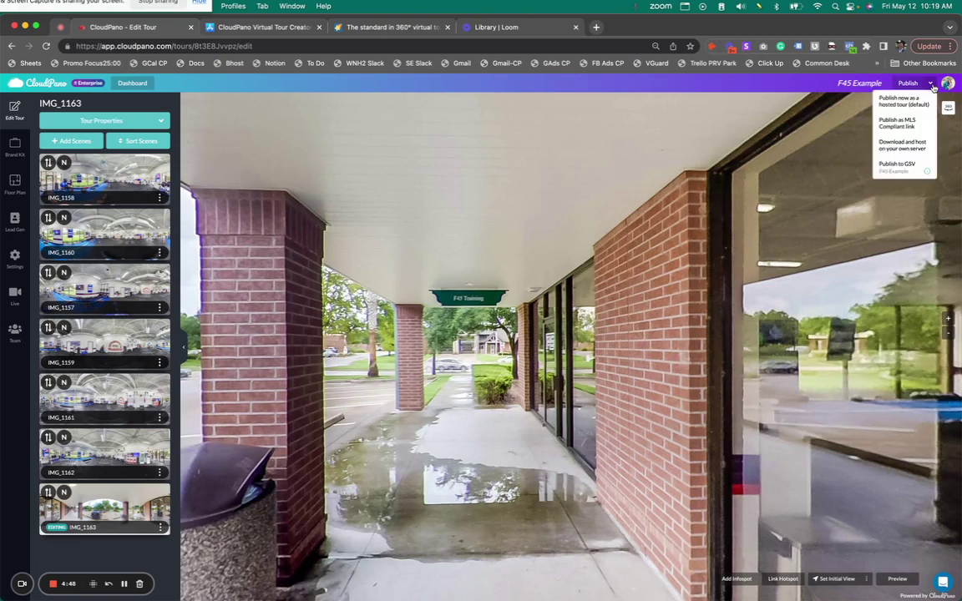
{"action": "left_click", "coordinate": [895, 171]}
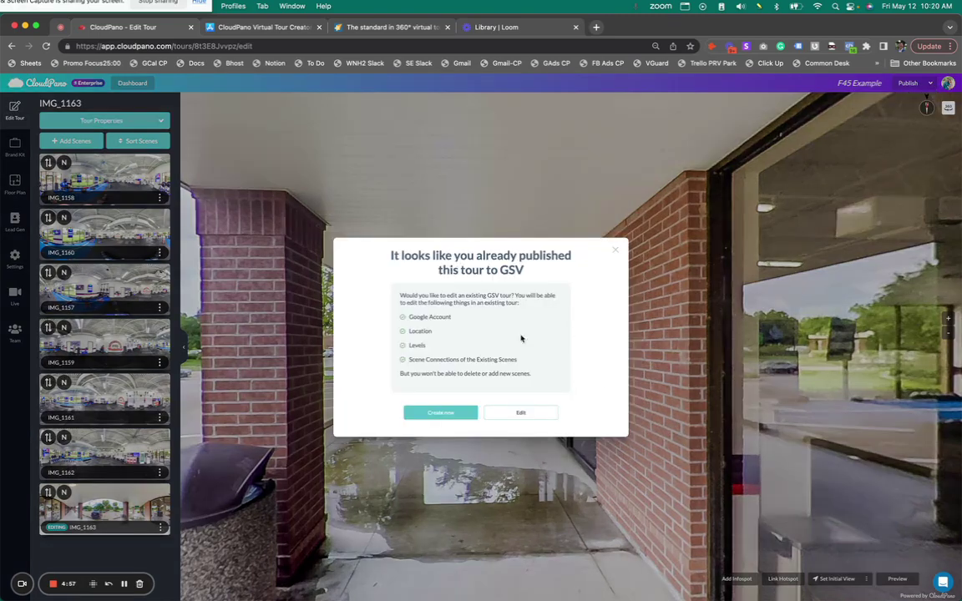
{"action": "left_click", "coordinate": [434, 415]}
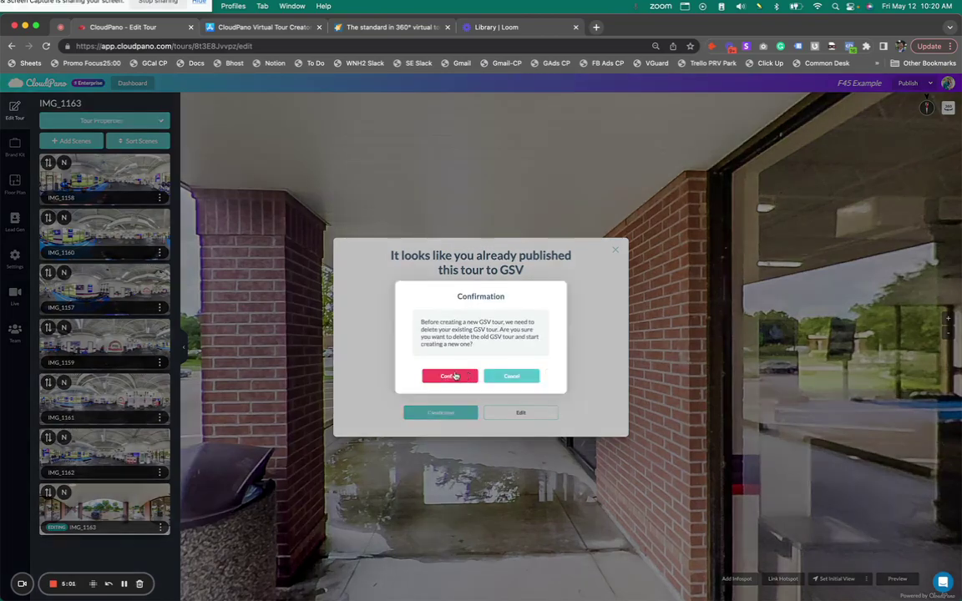
{"action": "left_click", "coordinate": [452, 378]}
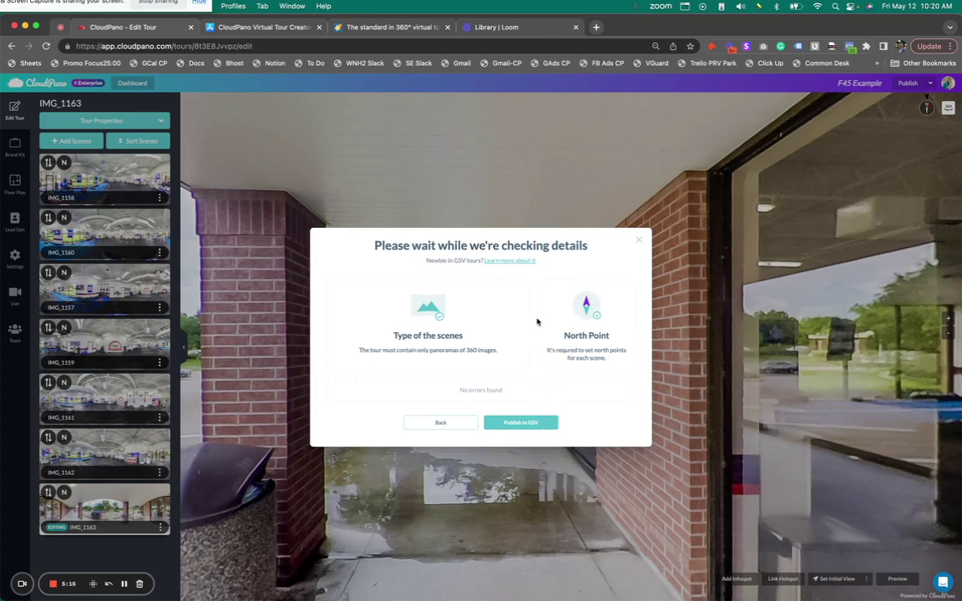
{"action": "left_click", "coordinate": [535, 423]}
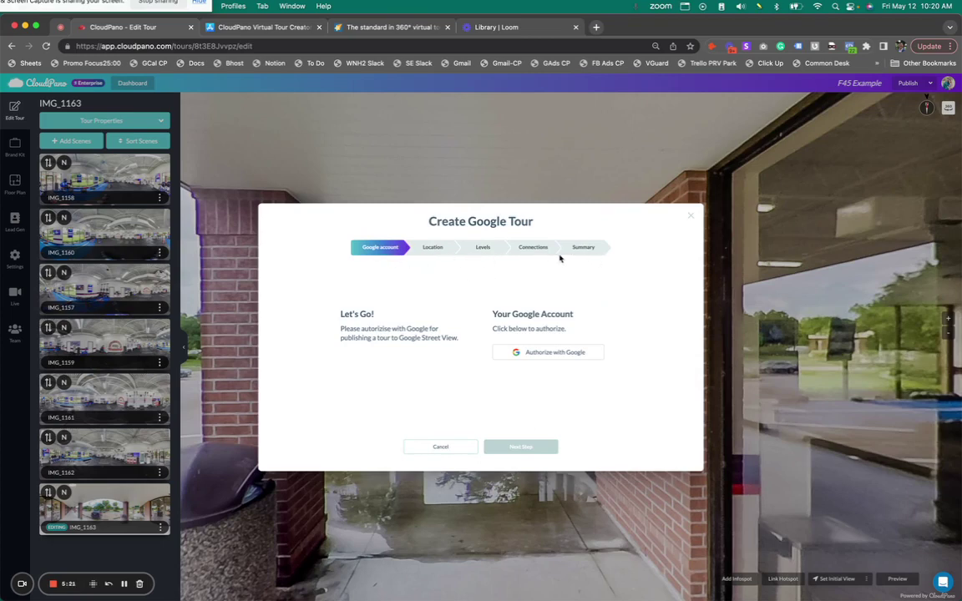
- Authorize the Google tour with the CloudPano company Google account and continue to the location stage
{"action": "left_click", "coordinate": [570, 354]}
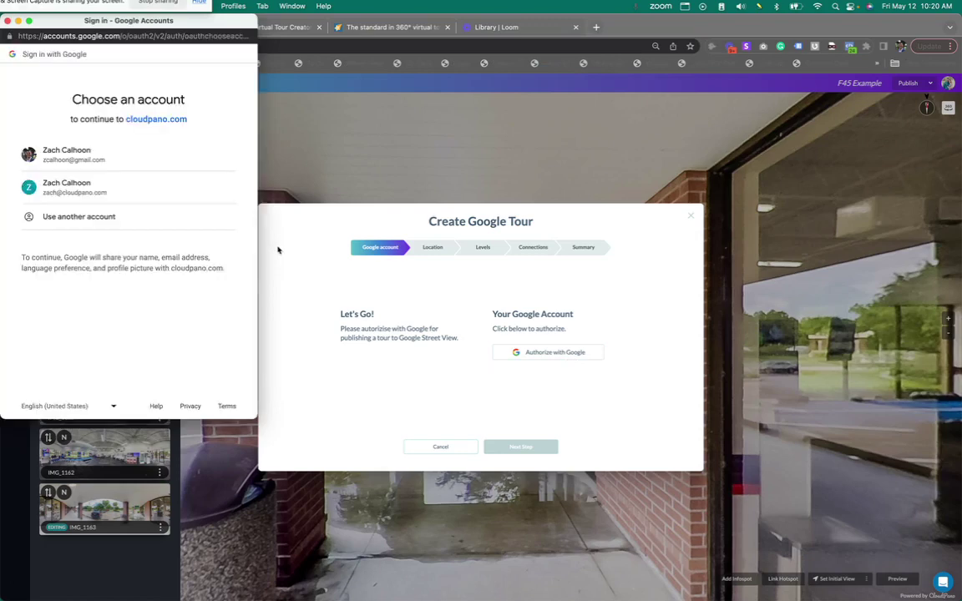
{"action": "left_click", "coordinate": [99, 193]}
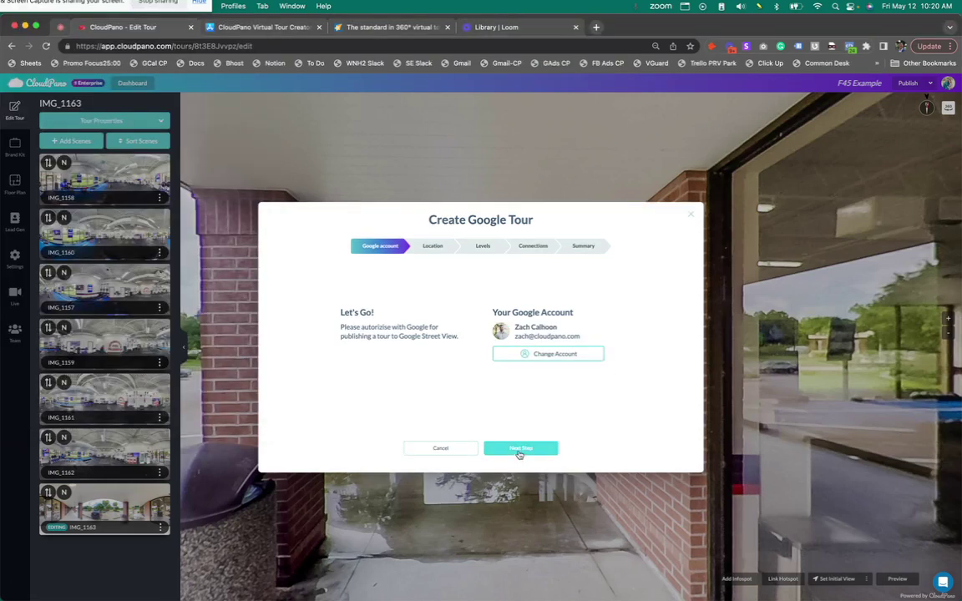
{"action": "left_click", "coordinate": [522, 448]}
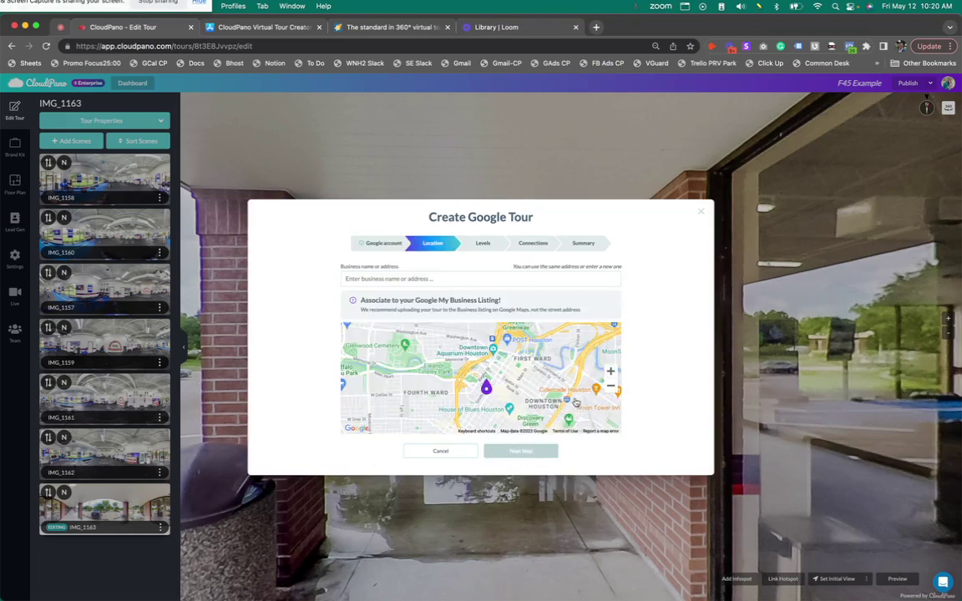
- Set the tour's location to the F45 Training Greatwood business listing in Sugar Land, TX, and continue to the levels
{"action": "left_click", "coordinate": [409, 278]}
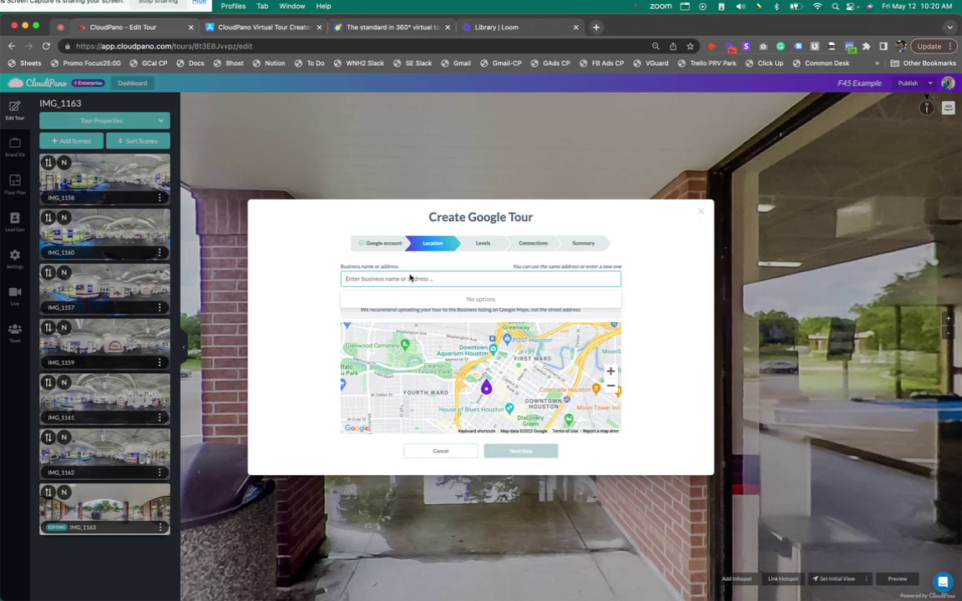
{"action": "type", "text": "f45 great"}
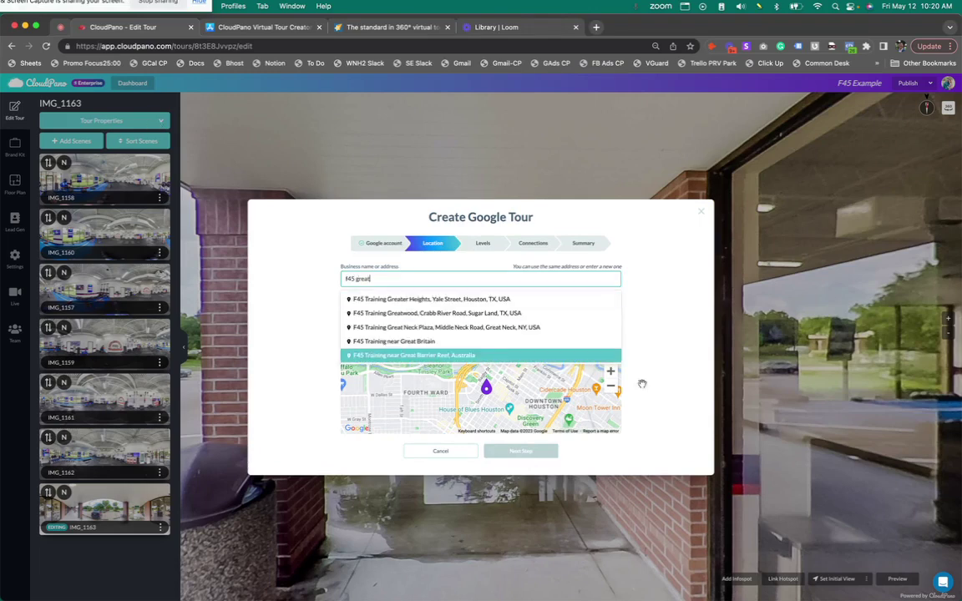
{"action": "left_click", "coordinate": [432, 315]}
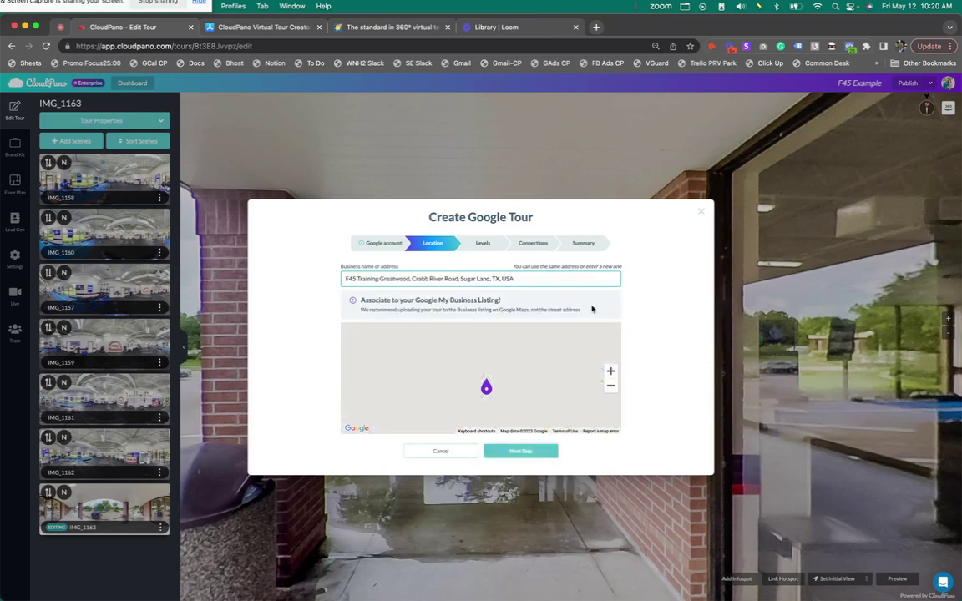
{"action": "left_click", "coordinate": [536, 456]}
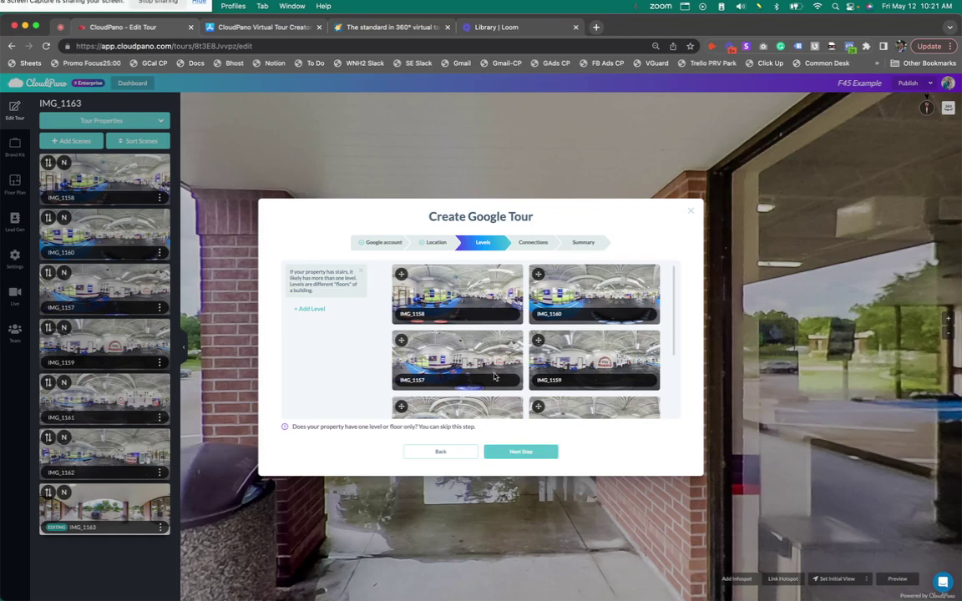
- Look through the scenes in the levels stage and continue to the connections without adding a level
{"action": "scroll", "coordinate": [488, 383], "scroll_direction": "down", "scroll_amount": 3}
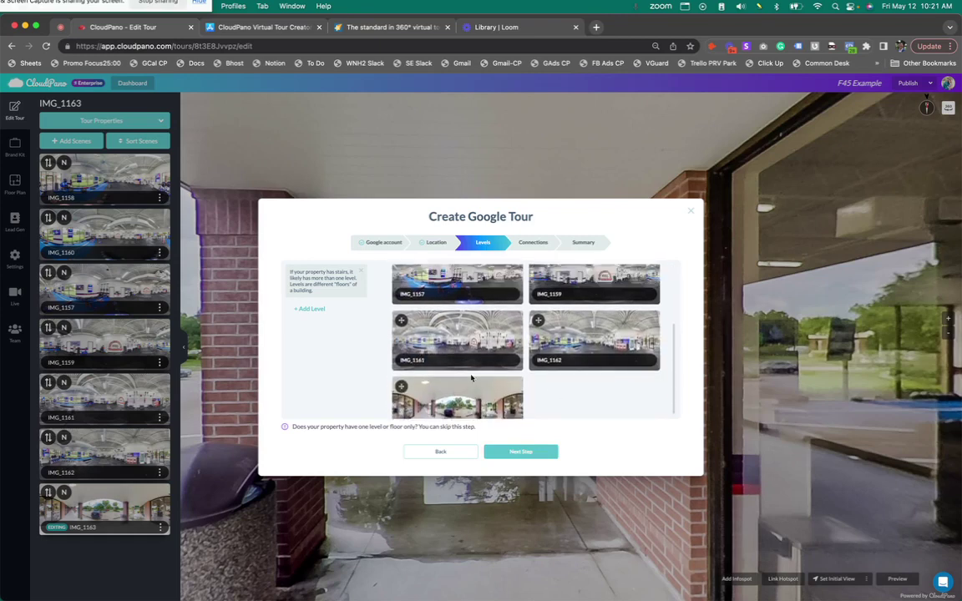
{"action": "scroll", "coordinate": [471, 378], "scroll_direction": "up", "scroll_amount": 3}
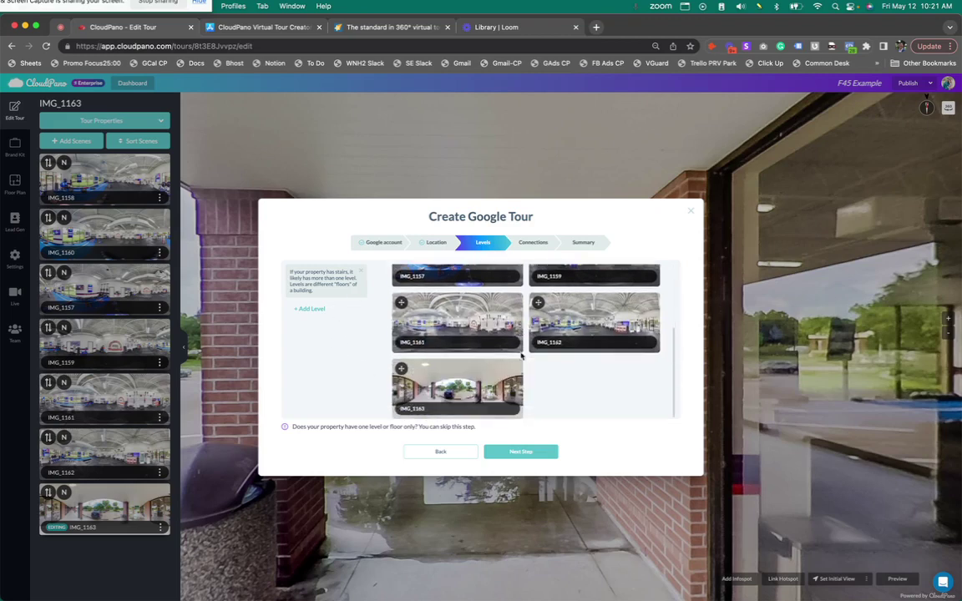
{"action": "scroll", "coordinate": [543, 379], "scroll_direction": "up", "scroll_amount": 5}
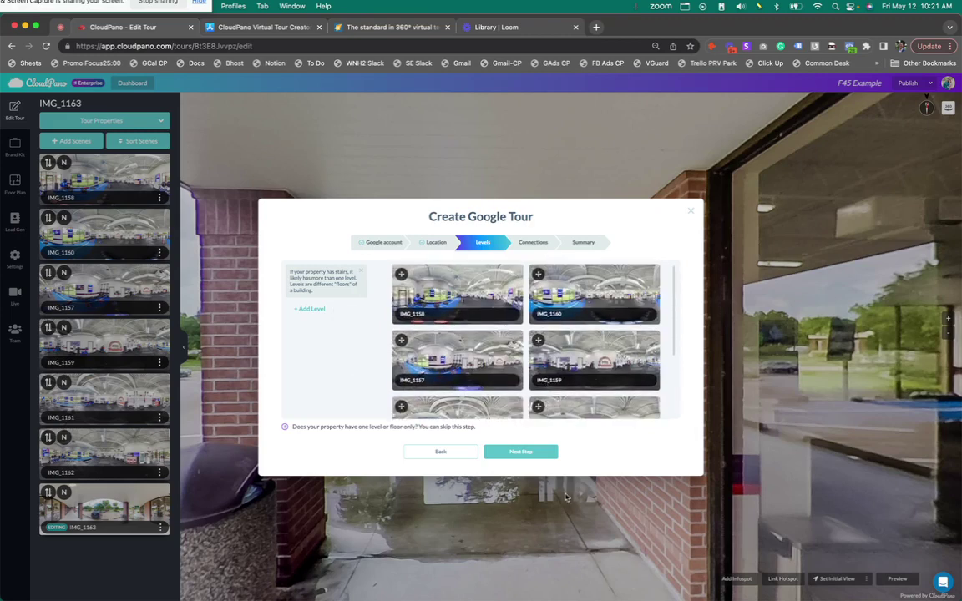
{"action": "left_click", "coordinate": [521, 452]}
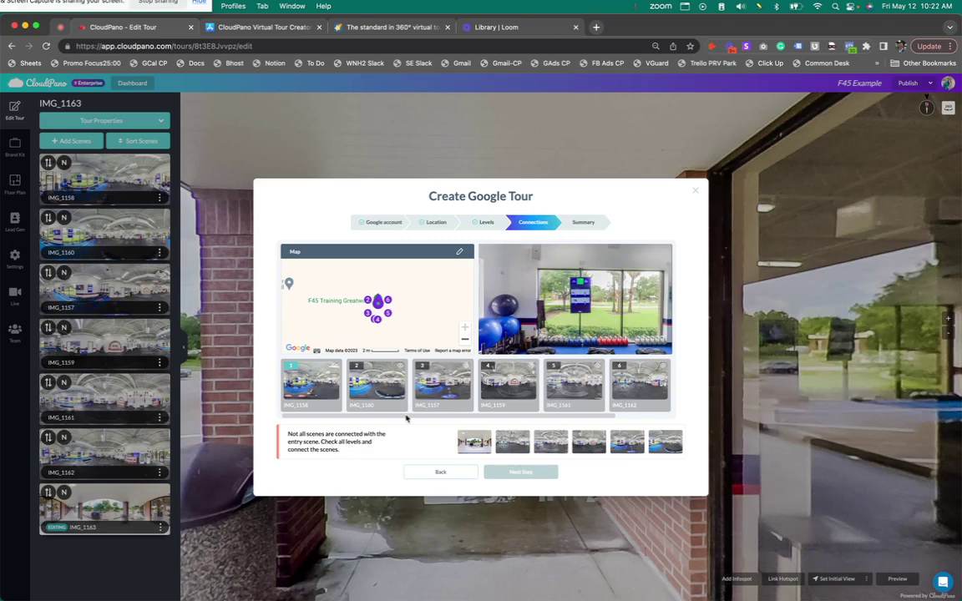
- Place scene 7 (IMG_1163) on the map west of the other scenes and connect it to scenes 2 and 3
{"action": "scroll", "coordinate": [404, 418], "scroll_direction": "right", "scroll_amount": 2}
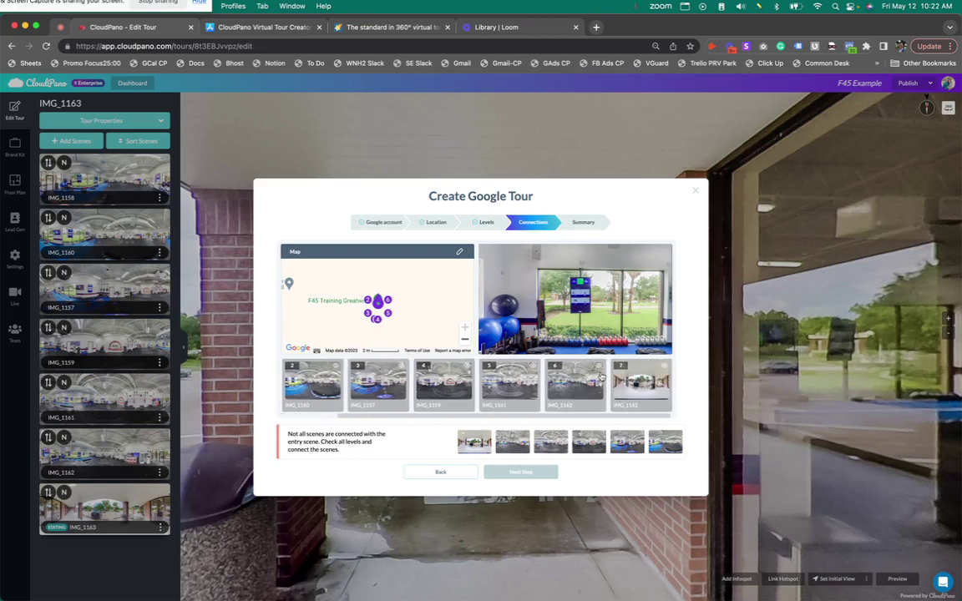
{"action": "left_click", "coordinate": [629, 383]}
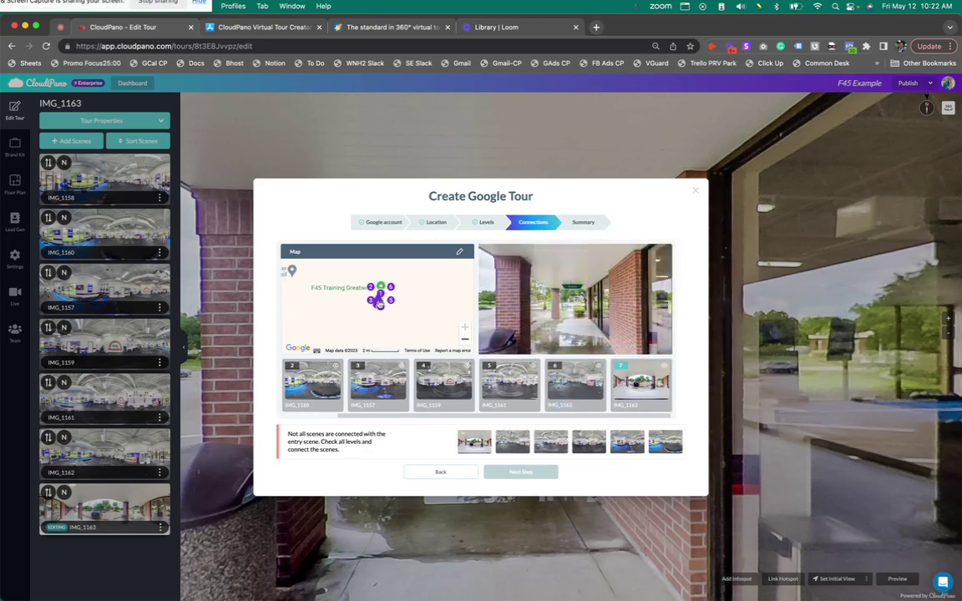
{"action": "left_click_drag", "start_coordinate": [378, 305], "coordinate": [364, 293]}
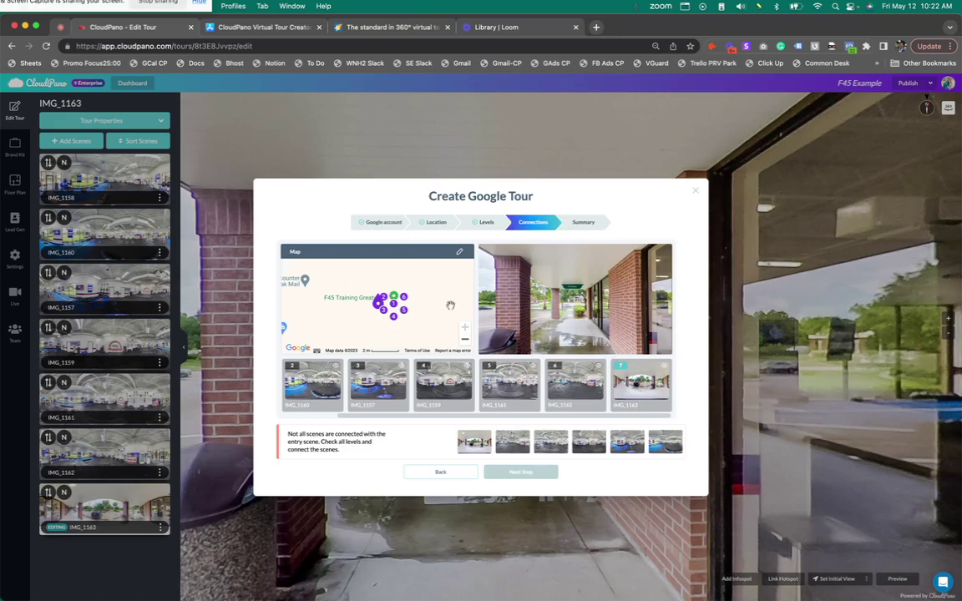
{"action": "left_click_drag", "start_coordinate": [379, 306], "coordinate": [384, 305]}
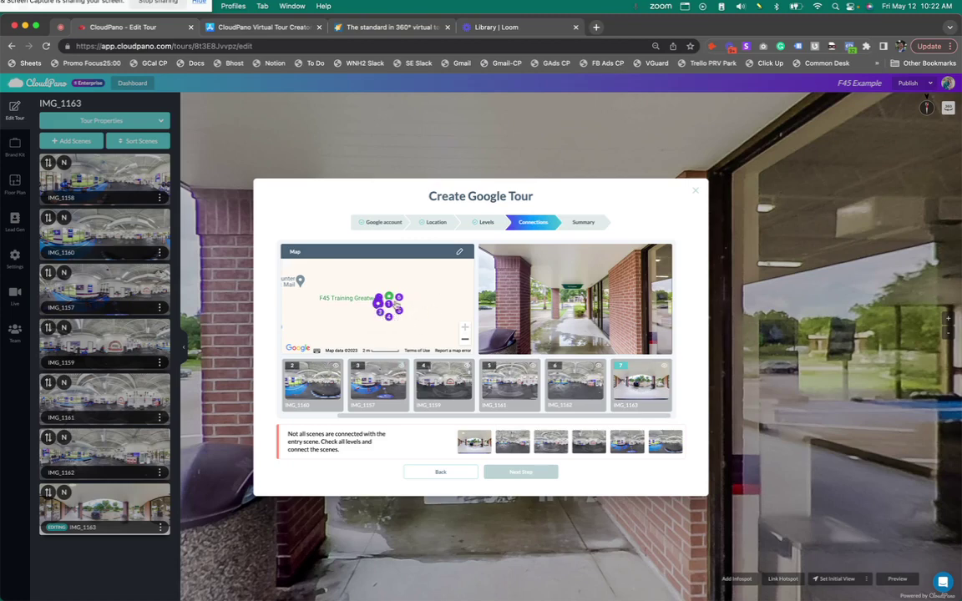
{"action": "mouse_move", "coordinate": [387, 296]}
{"action": "left_mouse_down"}
{"action": "mouse_move", "coordinate": [376, 301]}
{"action": "mouse_move", "coordinate": [384, 315]}
{"action": "mouse_move", "coordinate": [360, 321]}
{"action": "mouse_move", "coordinate": [359, 306]}
{"action": "left_mouse_up"}
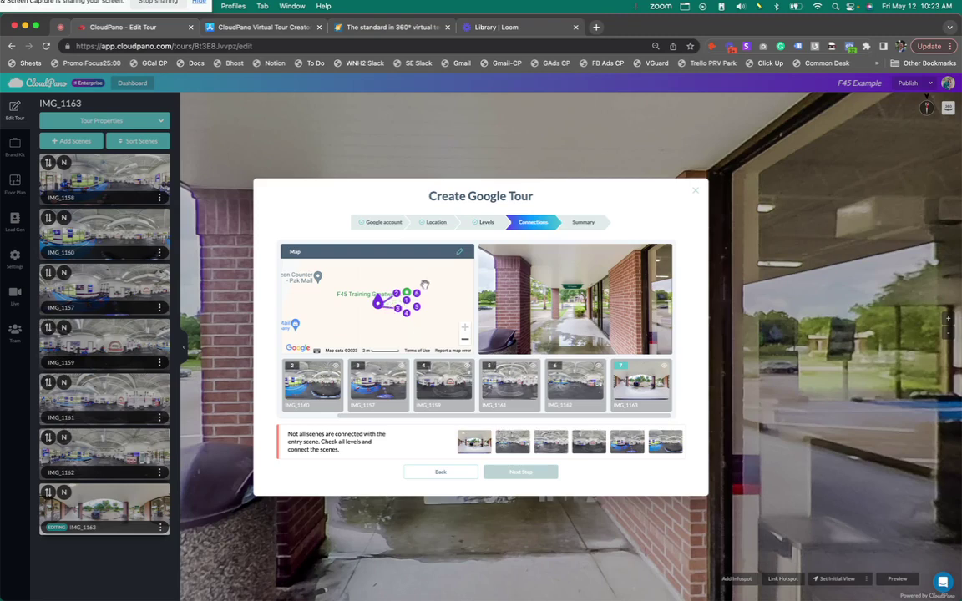
- Connect scene 2 (IMG_1160) to scene 3 on the map and move scene 4's marker north of scene 1
{"action": "left_click", "coordinate": [311, 377]}
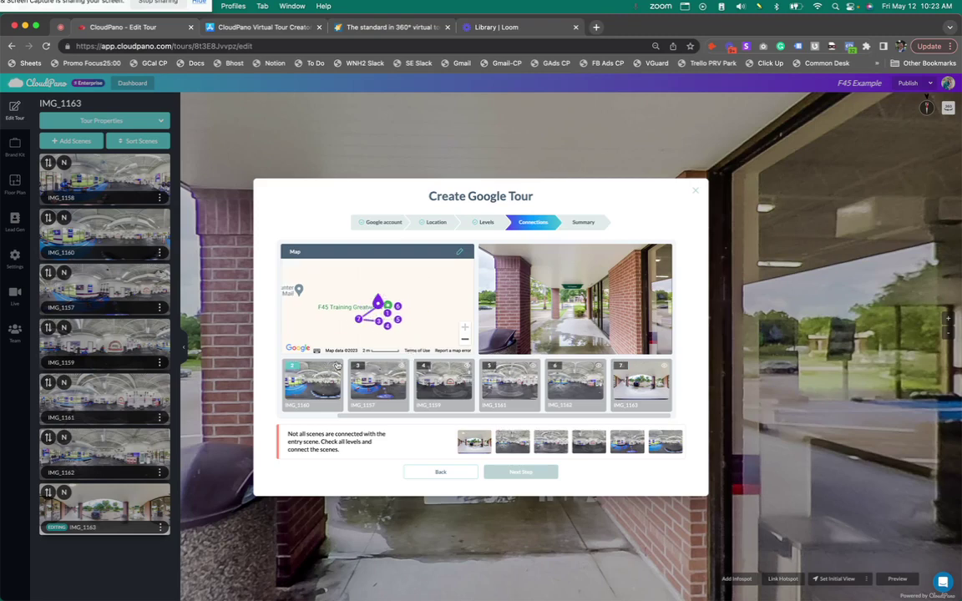
{"action": "left_click_drag", "start_coordinate": [376, 305], "coordinate": [374, 305]}
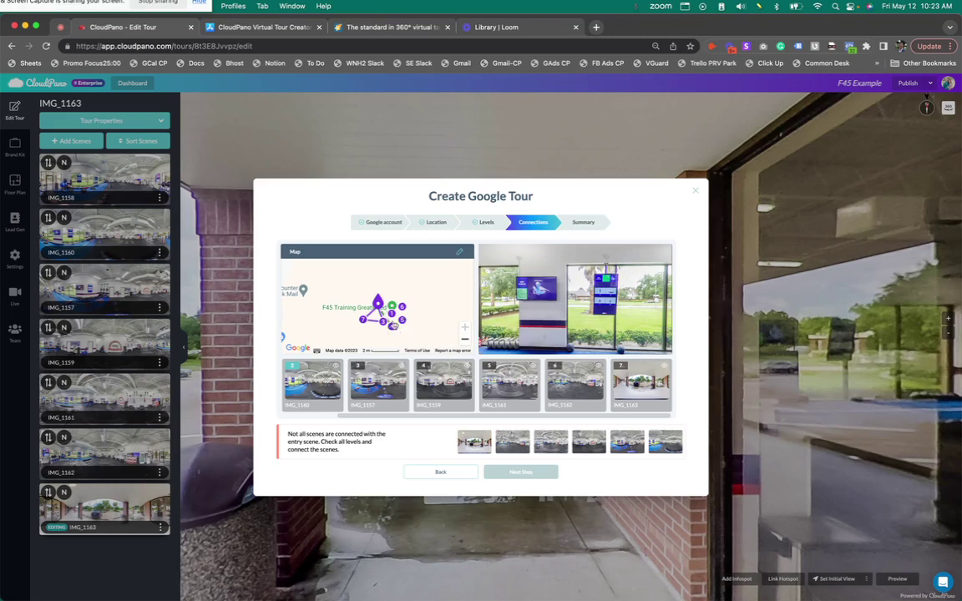
{"action": "left_click_drag", "start_coordinate": [392, 326], "coordinate": [391, 304]}
- Connect scene 3 to scenes 4 and 5, scene 4 to scenes 1, 2 and 6, and scene 5 to scene 6
{"action": "left_click", "coordinate": [382, 320]}
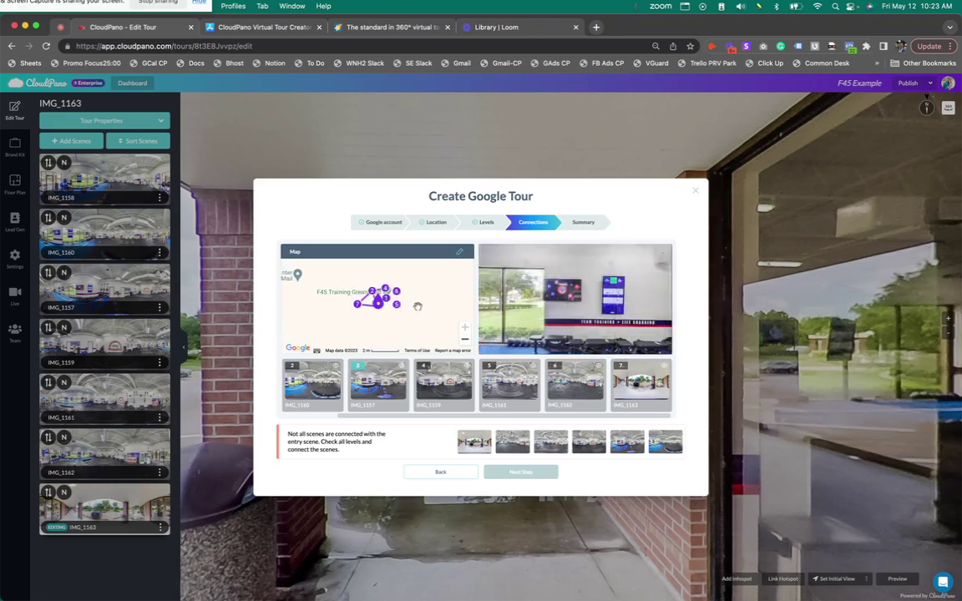
{"action": "left_click_drag", "start_coordinate": [379, 306], "coordinate": [382, 302]}
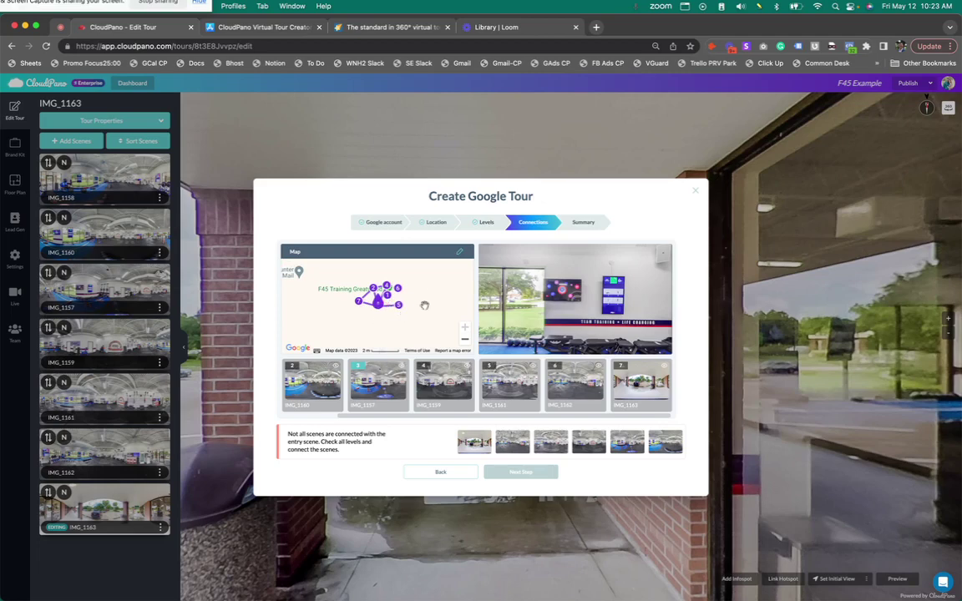
{"action": "left_click", "coordinate": [438, 383]}
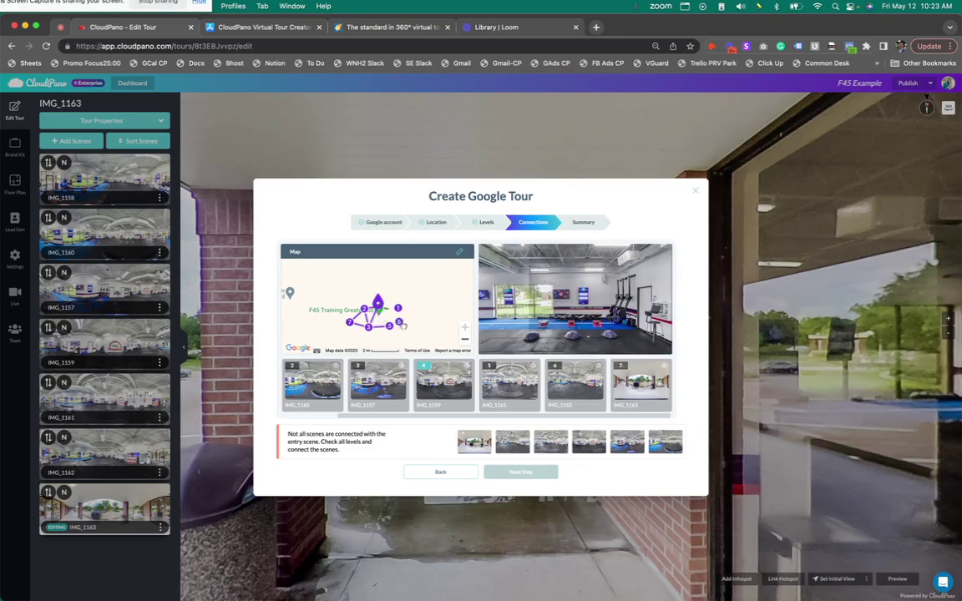
{"action": "left_click_drag", "start_coordinate": [401, 315], "coordinate": [396, 308]}
{"action": "left_click", "coordinate": [395, 307]}
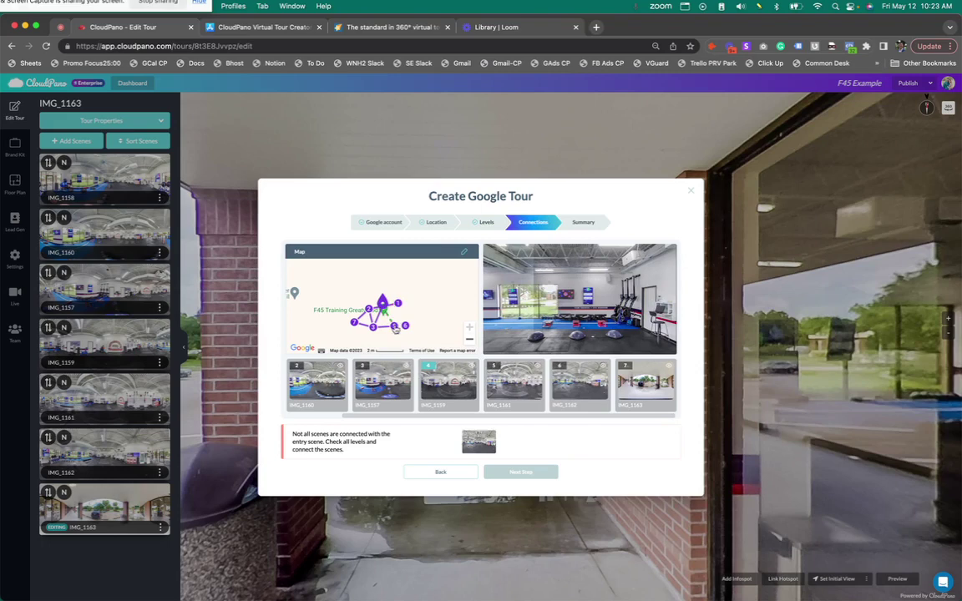
{"action": "left_click_drag", "start_coordinate": [406, 329], "coordinate": [406, 331]}
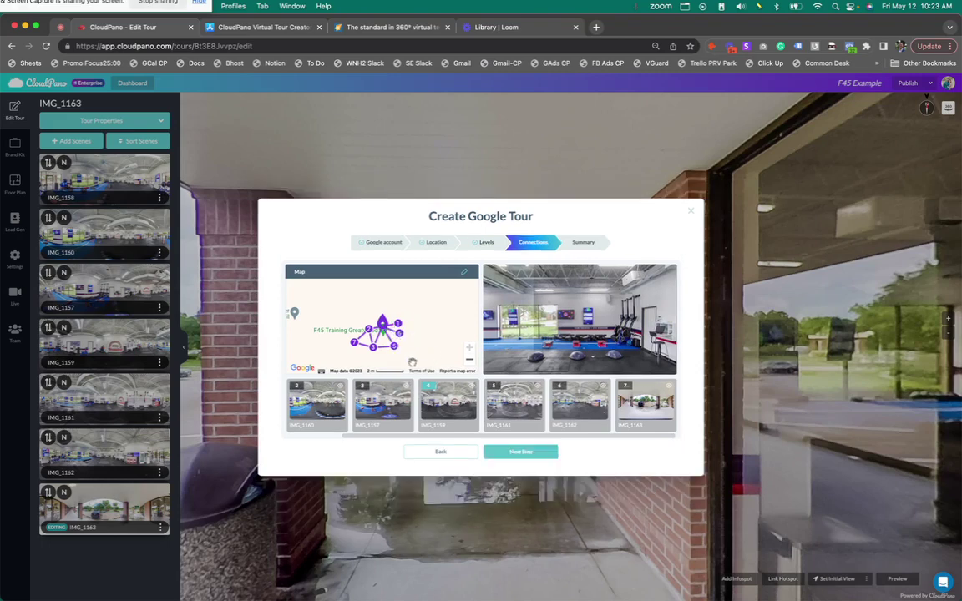
{"action": "left_click", "coordinate": [496, 402]}
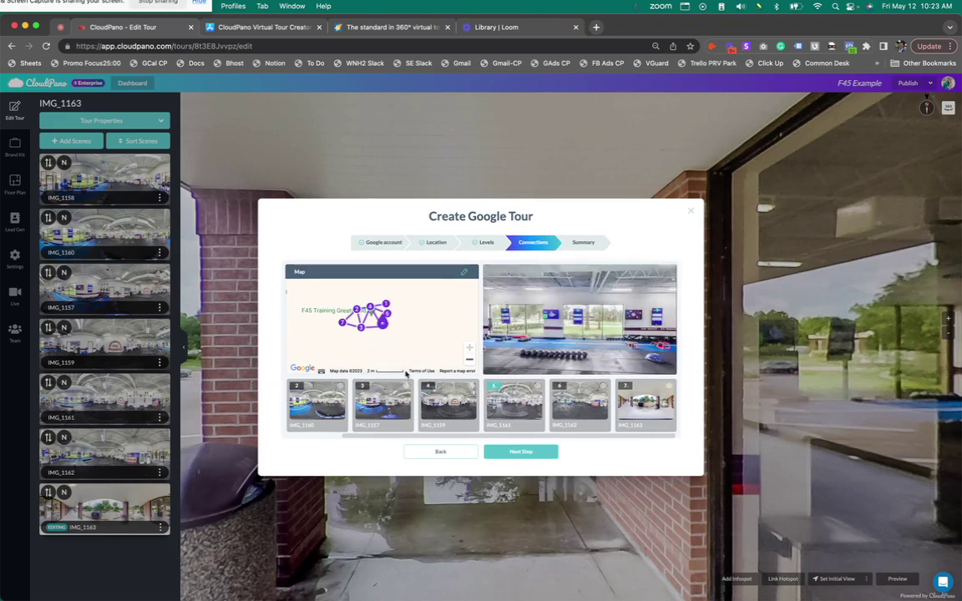
- Move scene 1 (IMG_1158) west on the map, placing its marker north of scene 7 and beside scene 2
{"action": "scroll", "coordinate": [467, 397], "scroll_direction": "left", "scroll_amount": 2}
{"action": "left_click", "coordinate": [321, 409]}
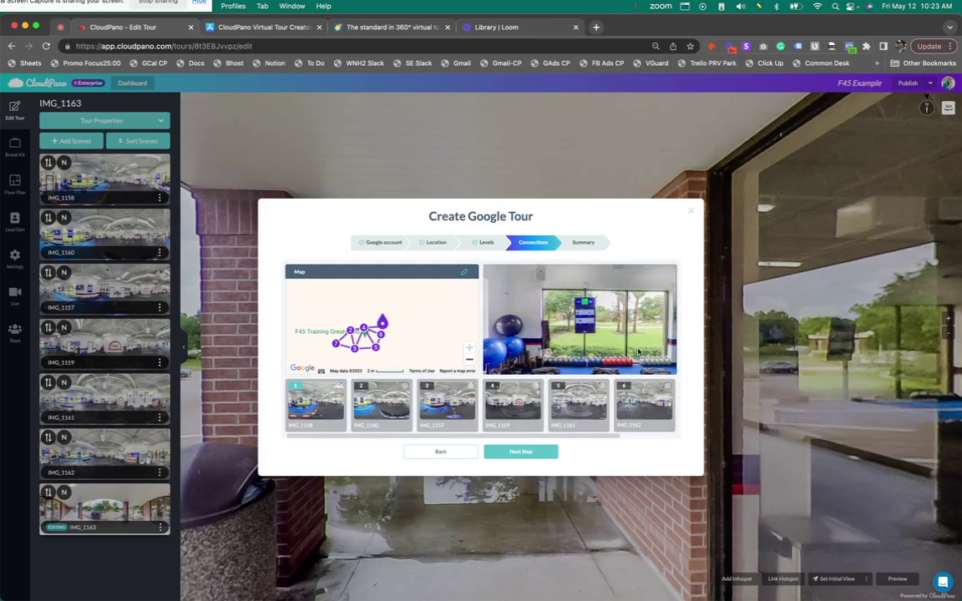
{"action": "mouse_move", "coordinate": [381, 325]}
{"action": "left_mouse_down"}
{"action": "mouse_move", "coordinate": [344, 318]}
{"action": "mouse_move", "coordinate": [333, 330]}
{"action": "mouse_move", "coordinate": [381, 332]}
{"action": "mouse_move", "coordinate": [338, 313]}
{"action": "mouse_move", "coordinate": [342, 322]}
{"action": "left_mouse_up"}
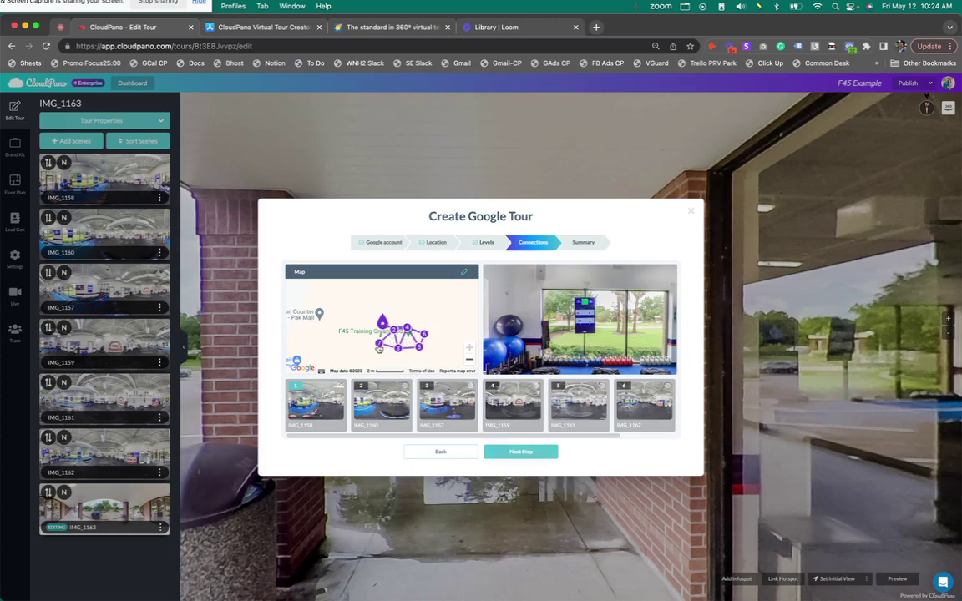
- Continue to the summary and publish the tour to Google Street View
{"action": "left_click", "coordinate": [538, 453]}
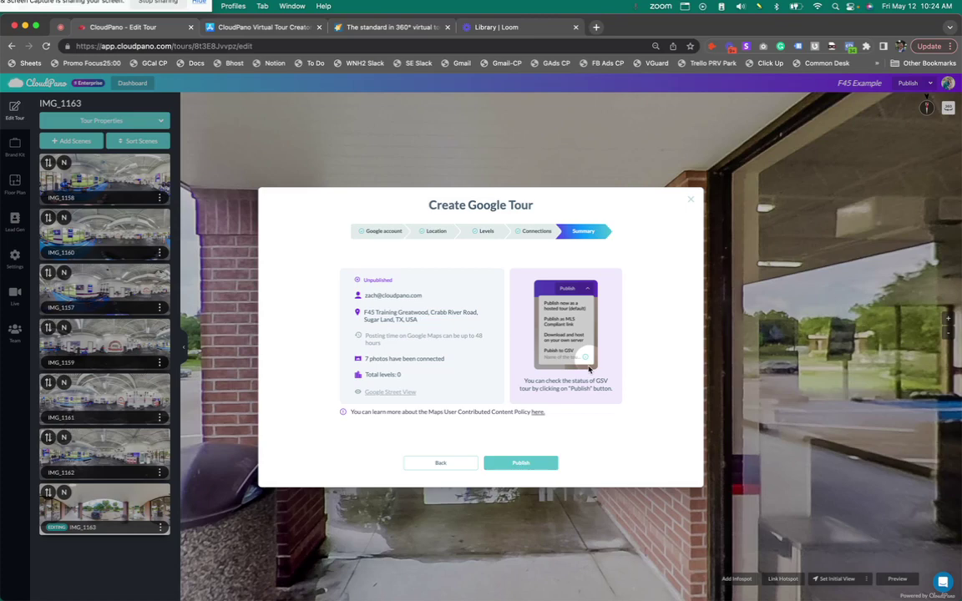
{"action": "left_click", "coordinate": [506, 463]}
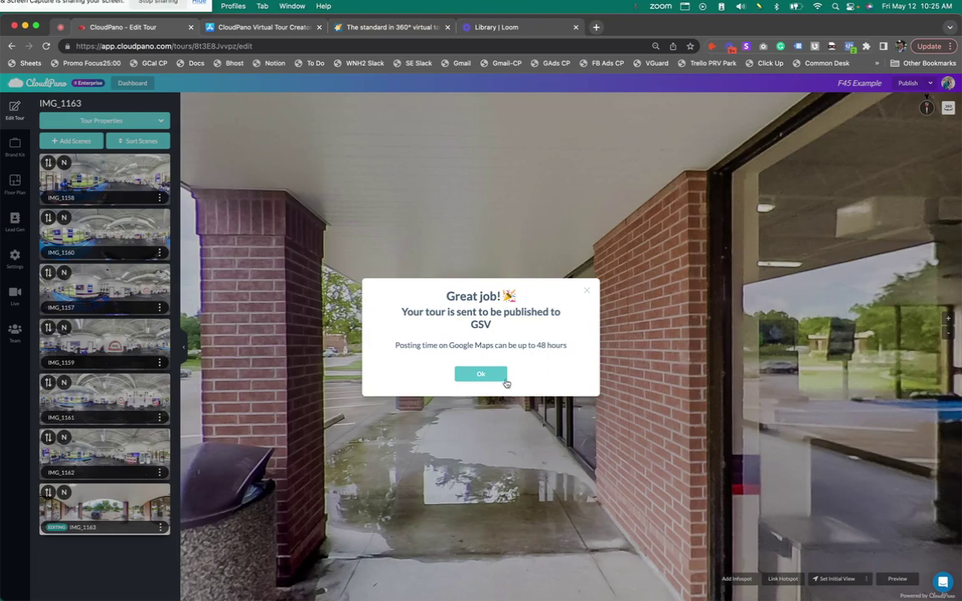
{"action": "left_click", "coordinate": [489, 375]}
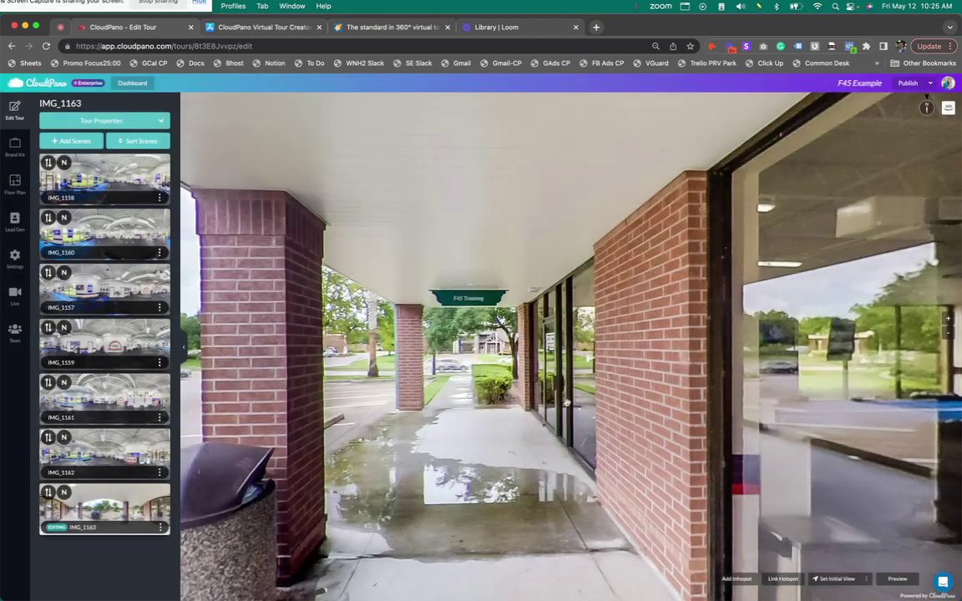
- Open the F45 Example tour's Street View publishing details and look around the gym in Google Street View
{"action": "left_click", "coordinate": [933, 84]}
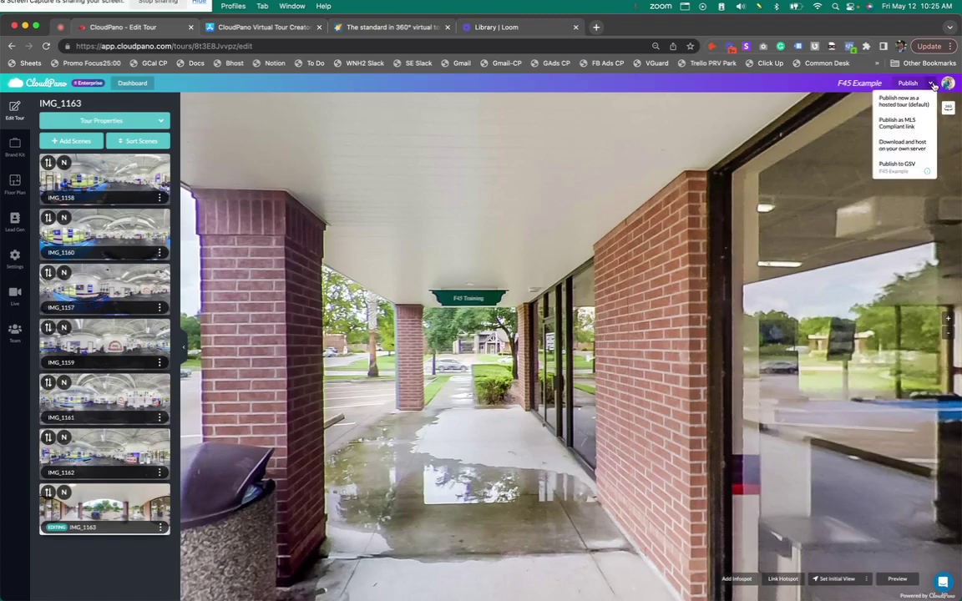
{"action": "left_click", "coordinate": [928, 175]}
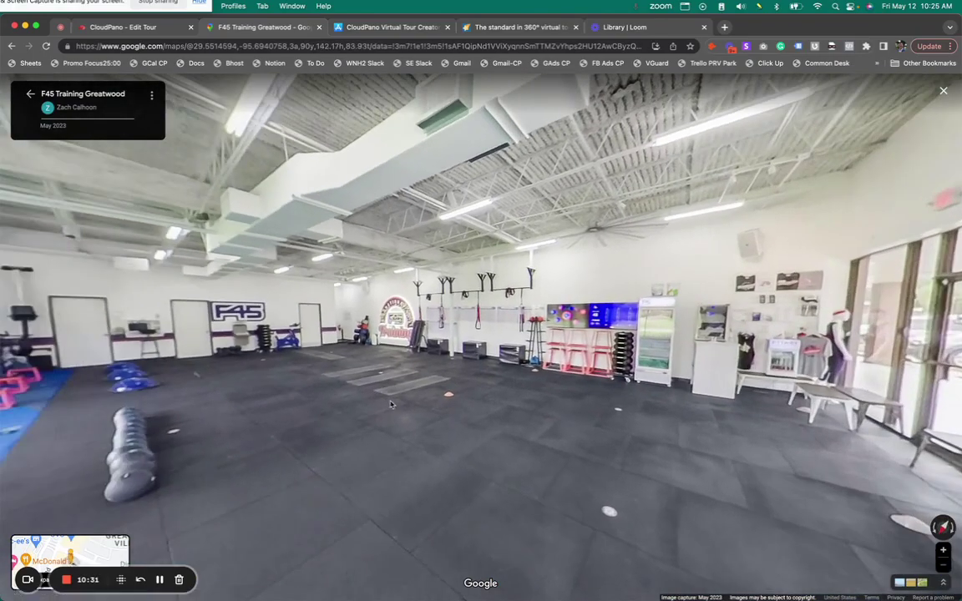
{"action": "left_click_drag", "start_coordinate": [396, 413], "coordinate": [167, 457]}
{"action": "left_click_drag", "start_coordinate": [534, 467], "coordinate": [232, 527]}
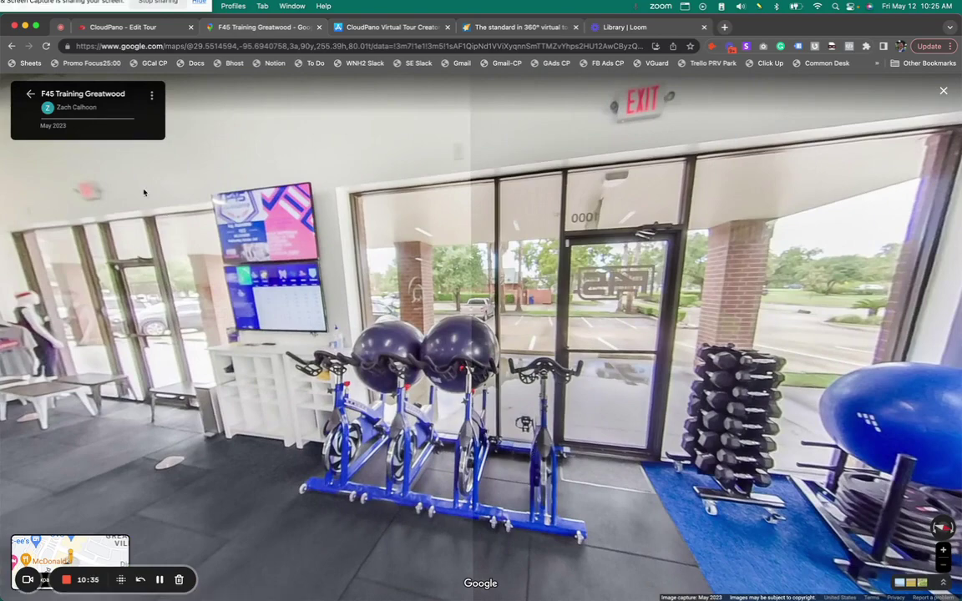
- Return to the tour editor, close the publishing details, turn scene IMG_1163 to the F45 entrance door and show the publishing options
{"action": "left_click", "coordinate": [142, 26]}
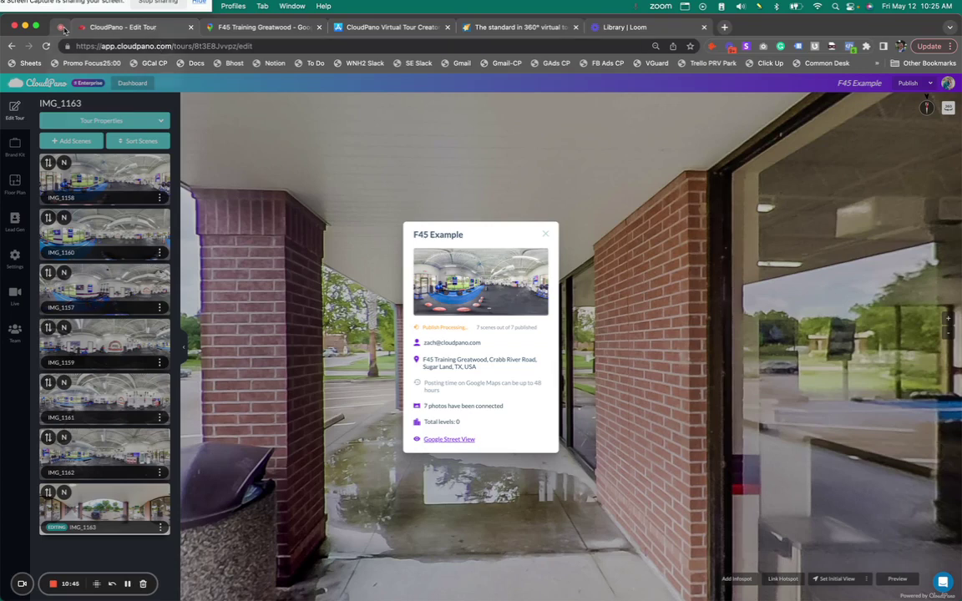
{"action": "left_click", "coordinate": [546, 236]}
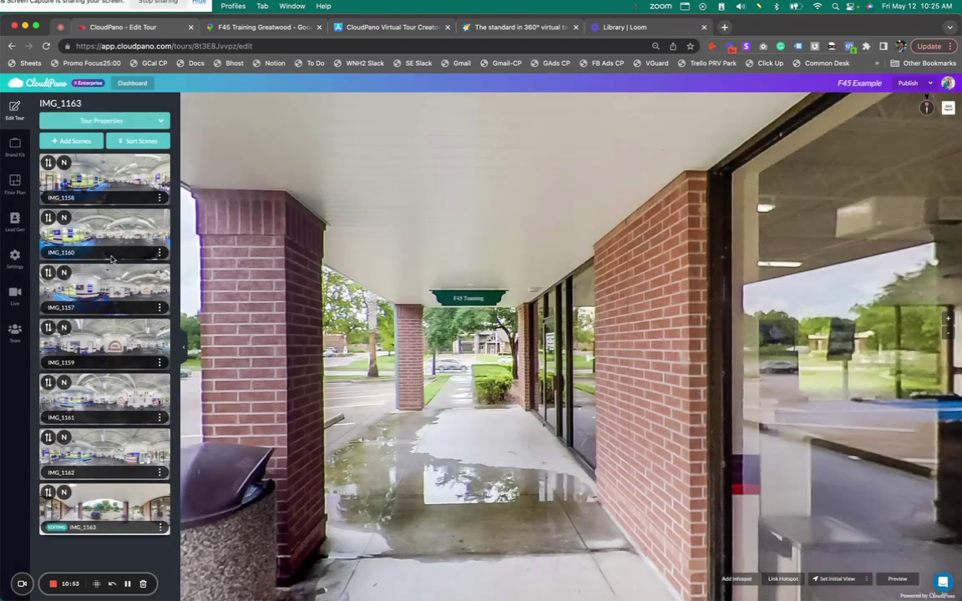
{"action": "left_click_drag", "start_coordinate": [727, 299], "coordinate": [683, 310]}
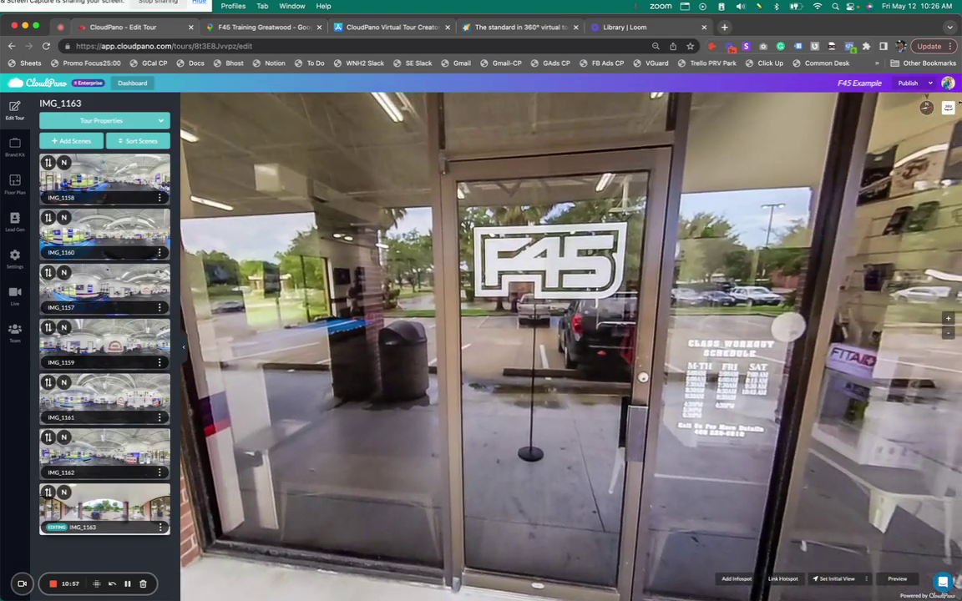
{"action": "left_click", "coordinate": [932, 84]}
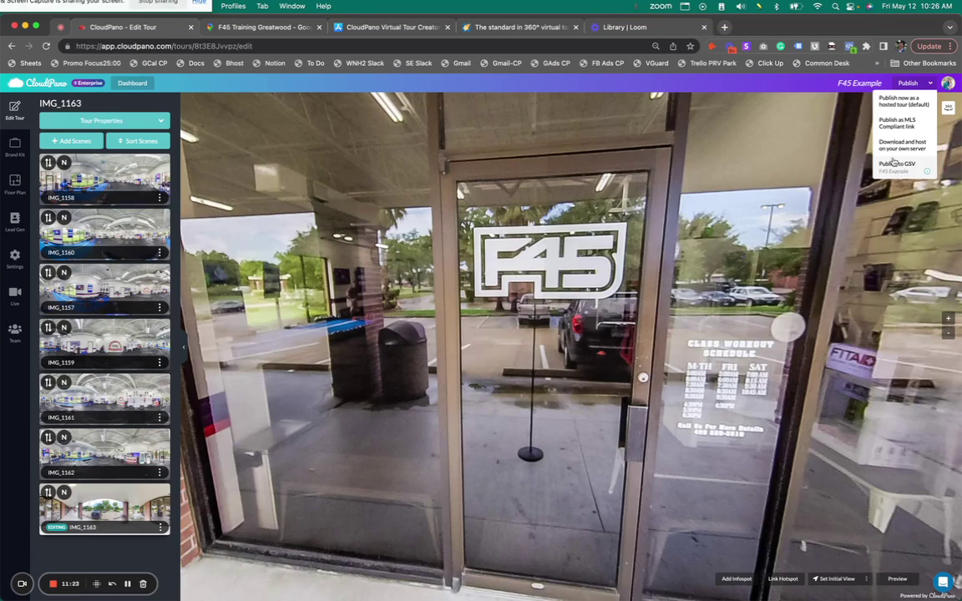
- Switch to the CloudPano website and open its upgrade page
{"action": "left_click", "coordinate": [517, 28]}
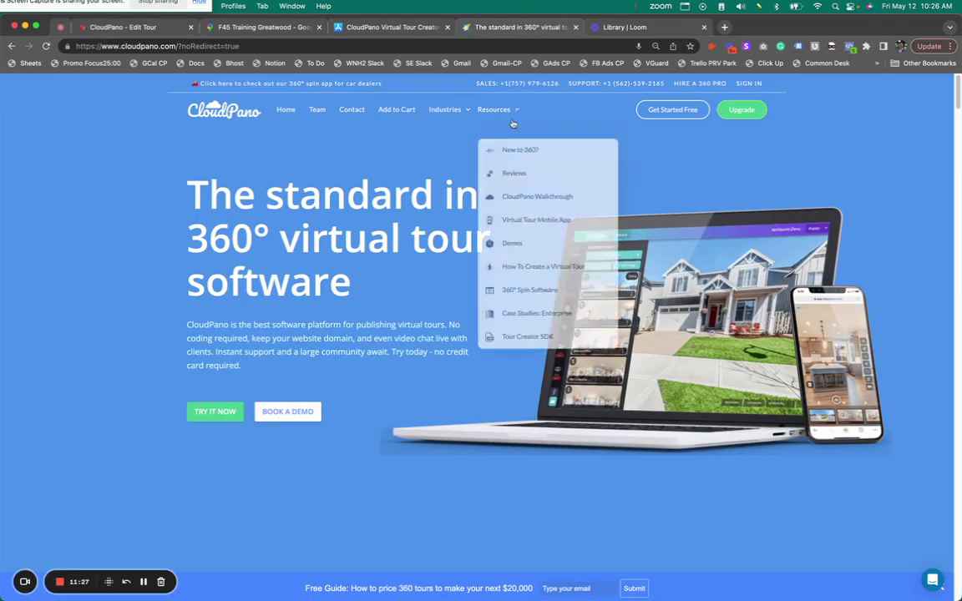
{"action": "left_click", "coordinate": [750, 115]}
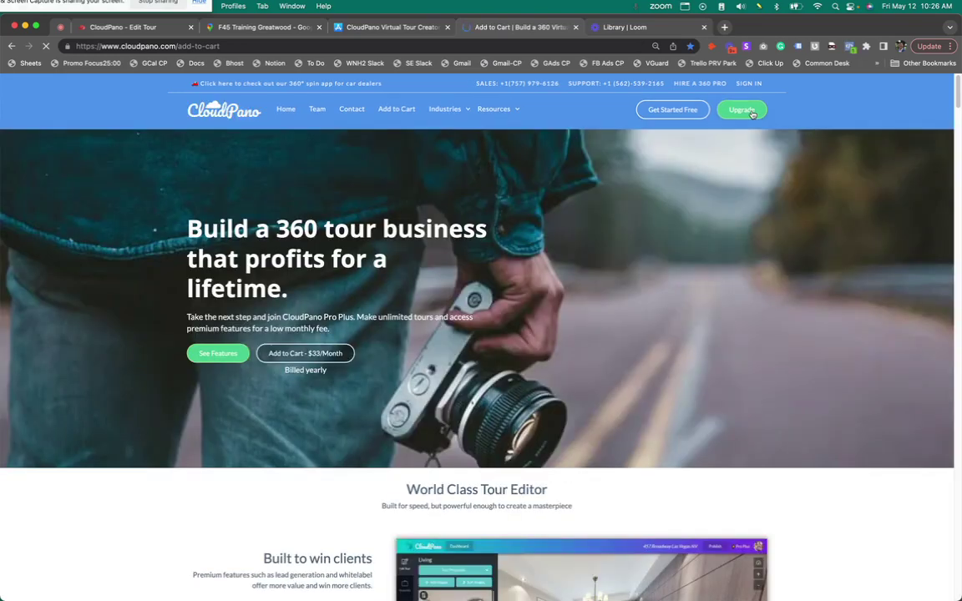